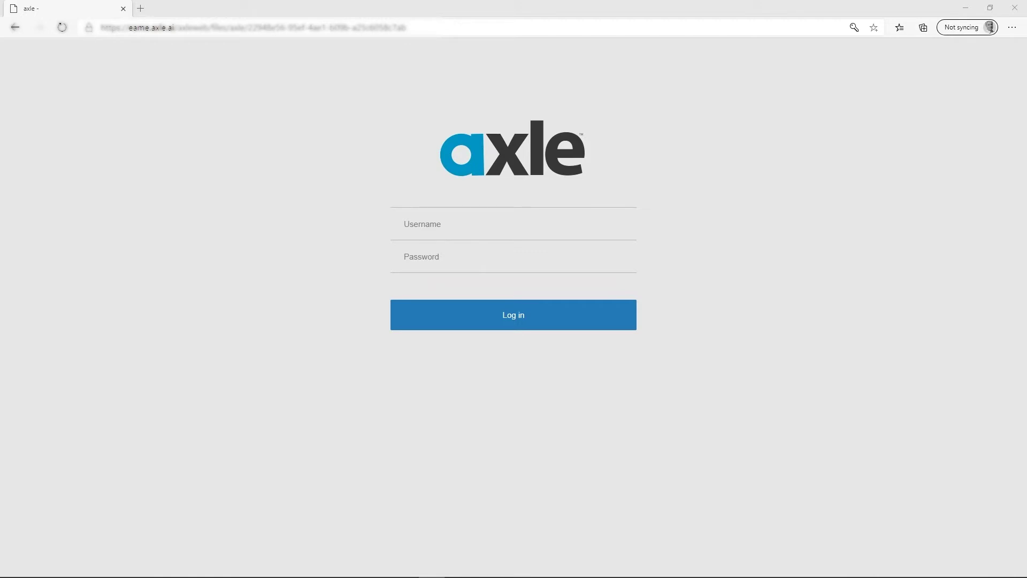
Log in with the username axle and the account password
left_click(453, 223)
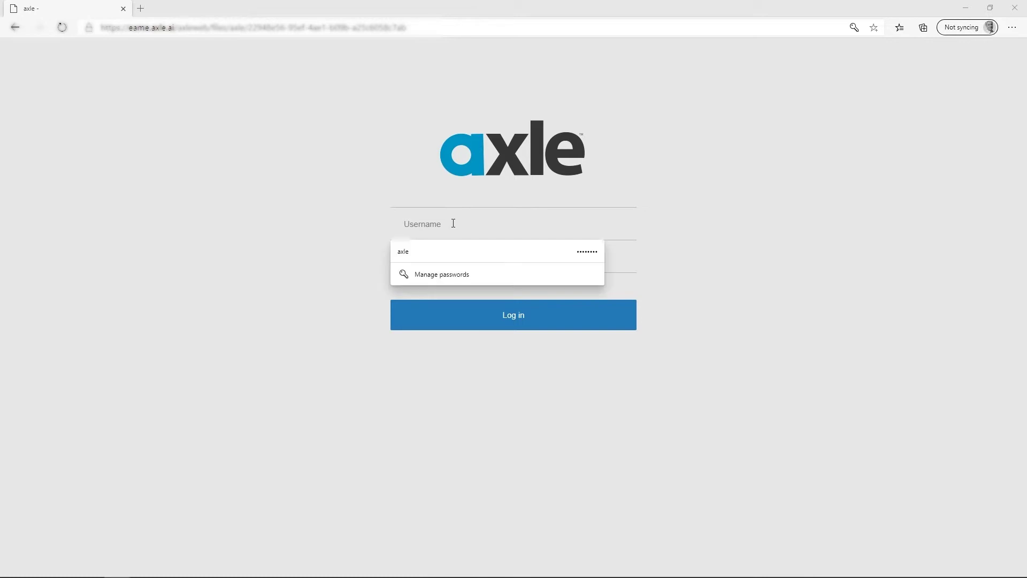
type("ax")
key("Tab")
type("***")
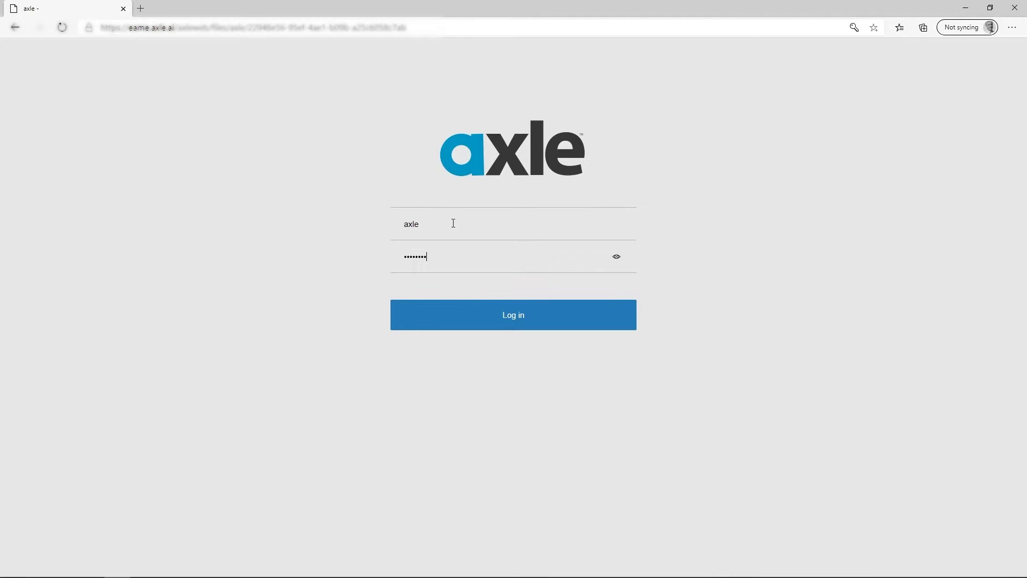
key("Return")
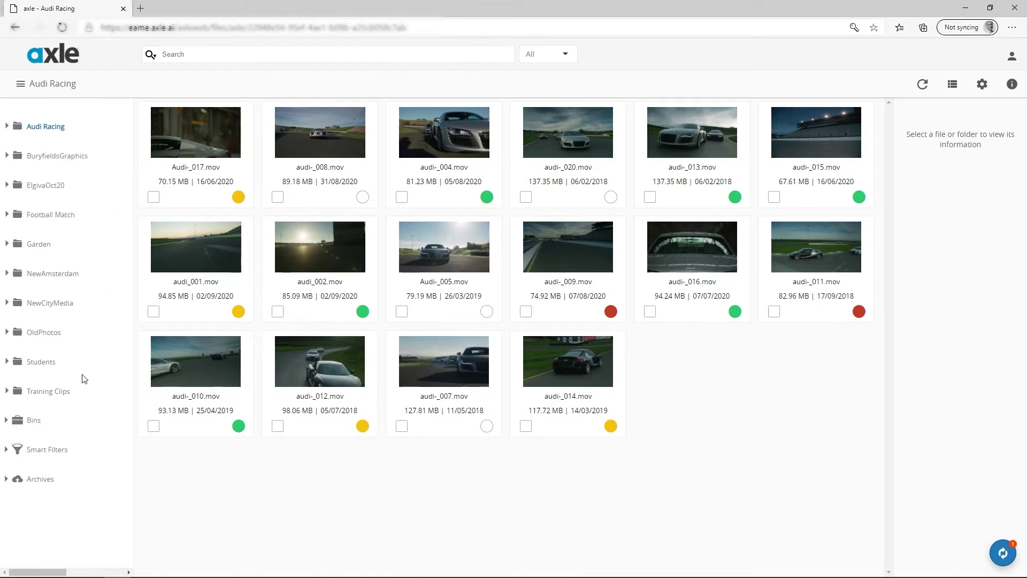
Browse the NewCityMedia, Audi Racing and BuryfieldsGraphics catalogs and return to Audi Racing
left_click(62, 305)
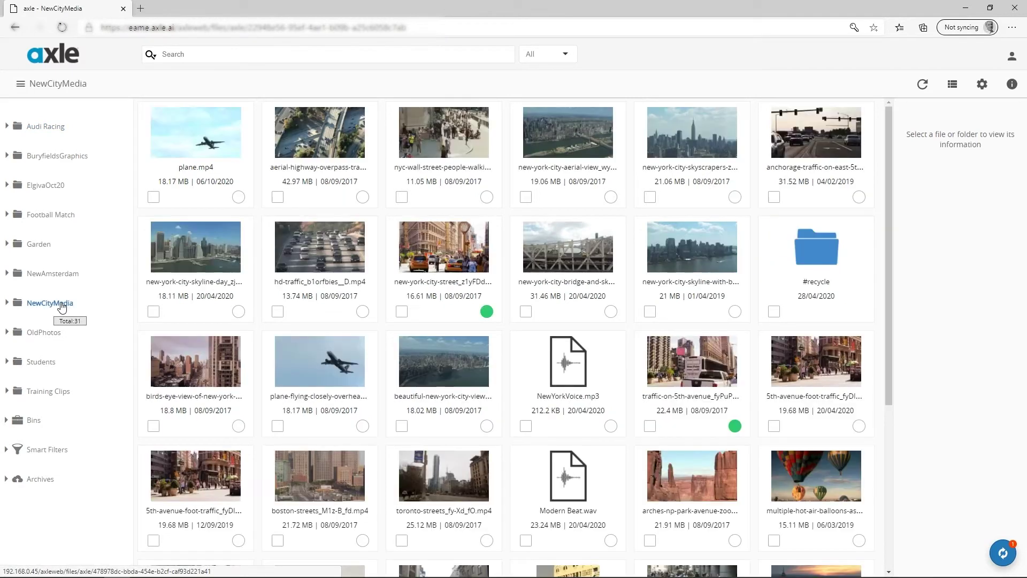
left_click(59, 130)
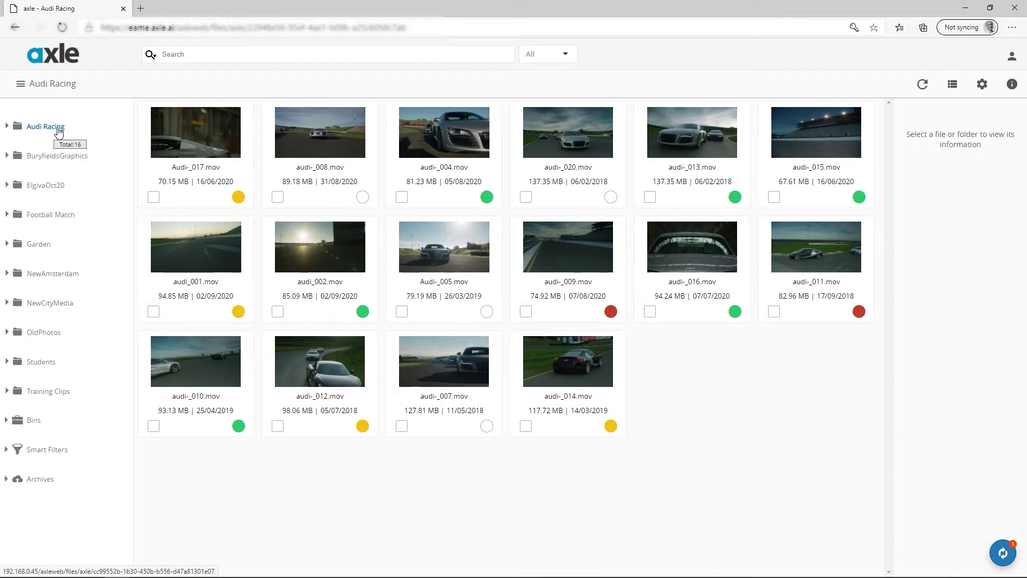
left_click(55, 157)
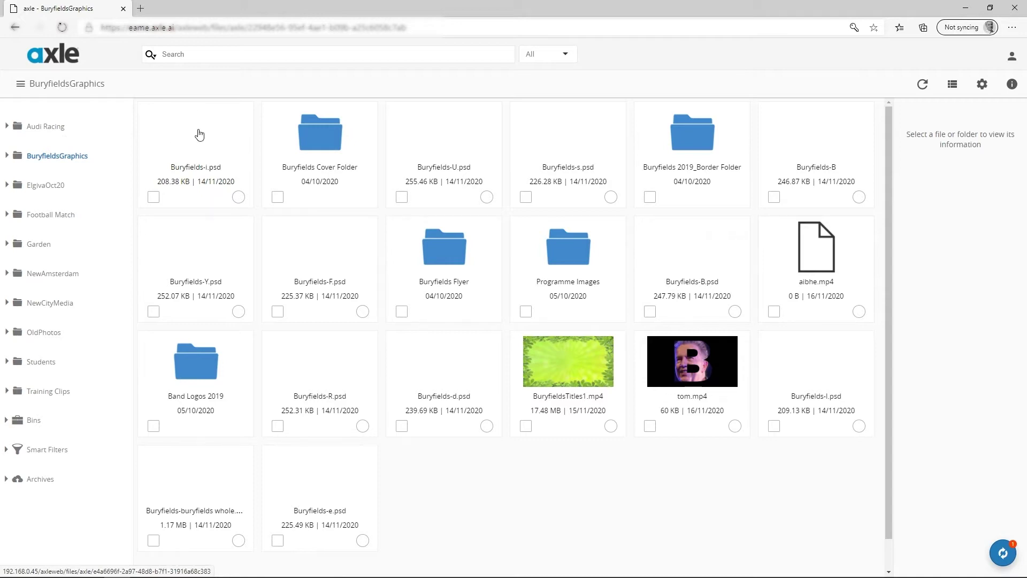
left_click(50, 126)
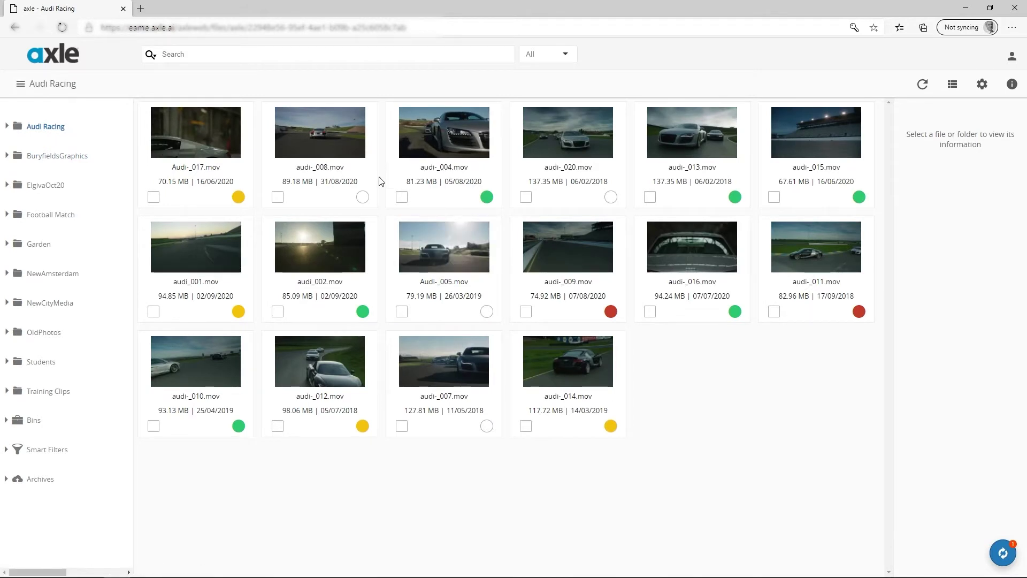
View the details of audi-_004.mov, then of audi-_020.mov and audi-_013.mov together, clearing each selection
left_click(403, 197)
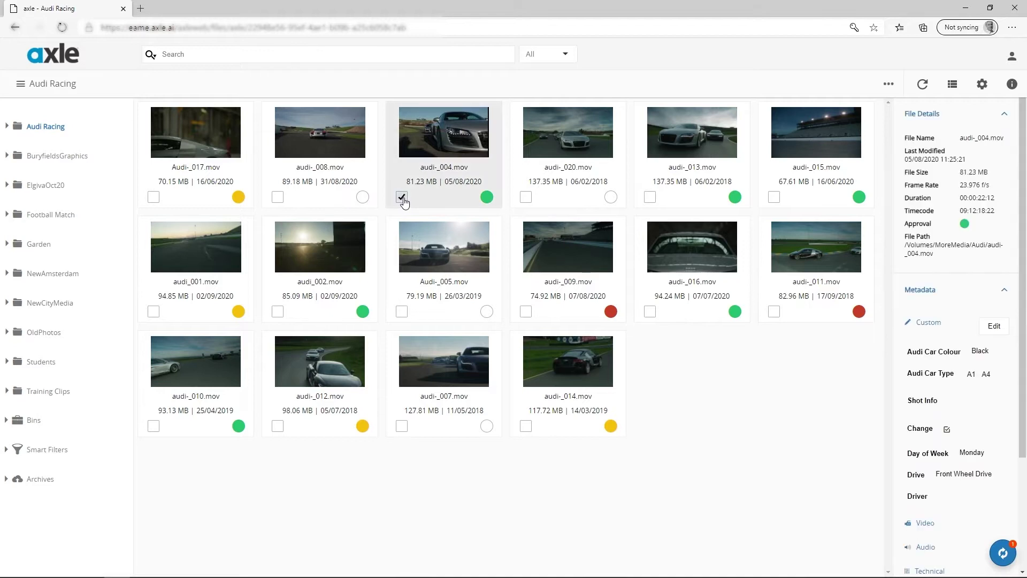
left_click(402, 197)
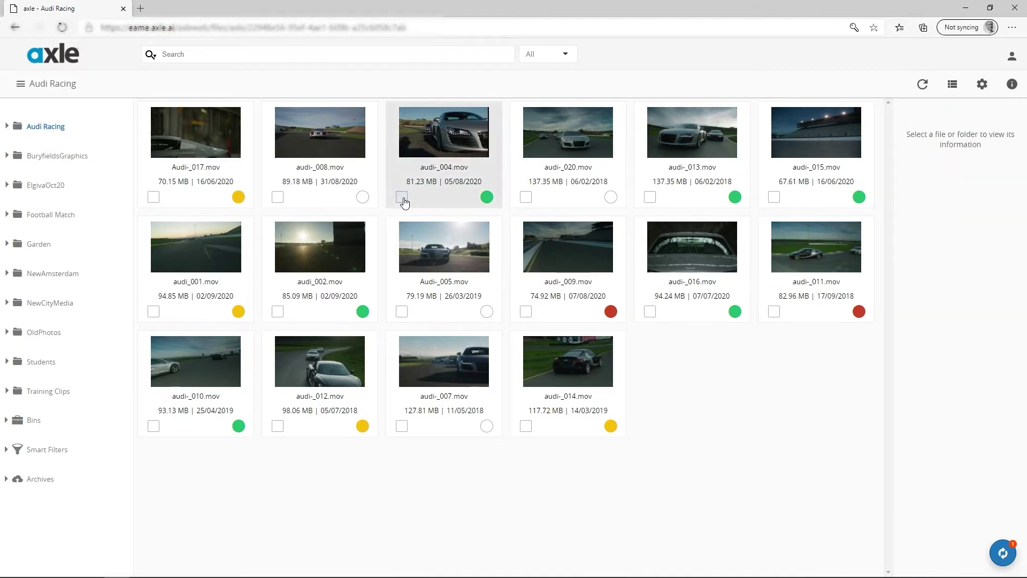
left_click(526, 197)
left_click(650, 197)
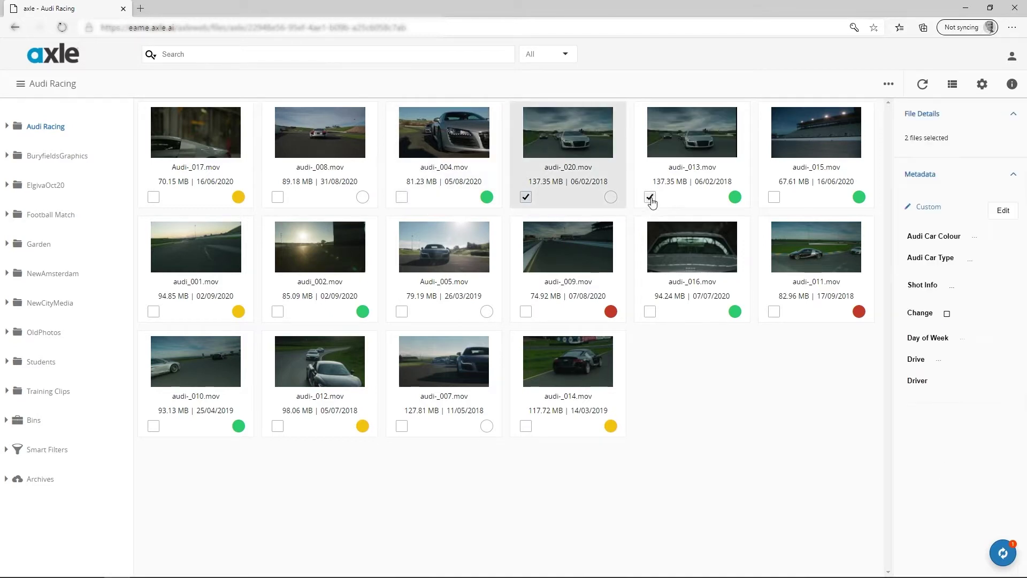
left_click(650, 197)
left_click(526, 197)
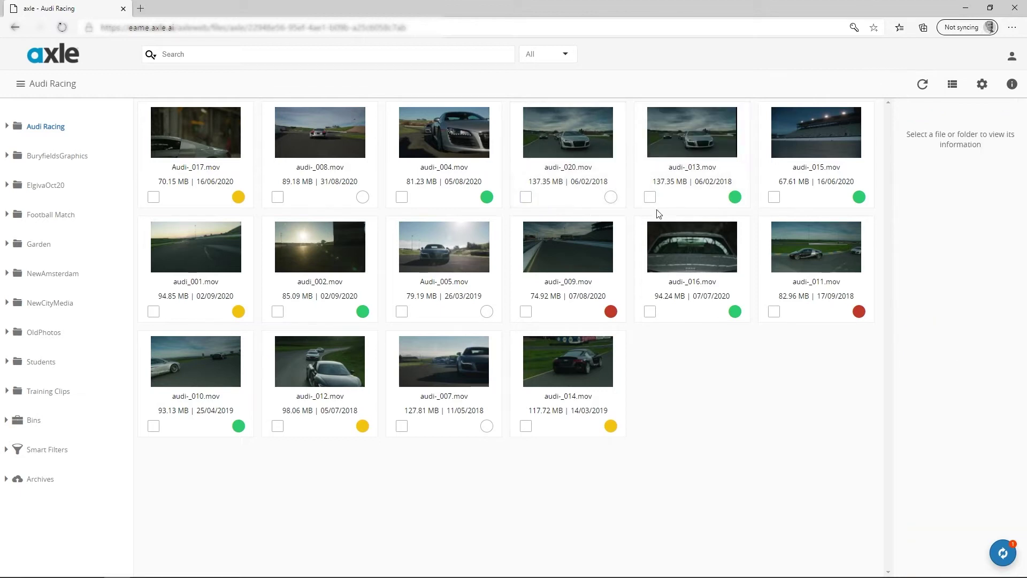
Examine the file details and metadata of audi-_015.mov, including the timeline data section, and deselect the clip
left_click(774, 198)
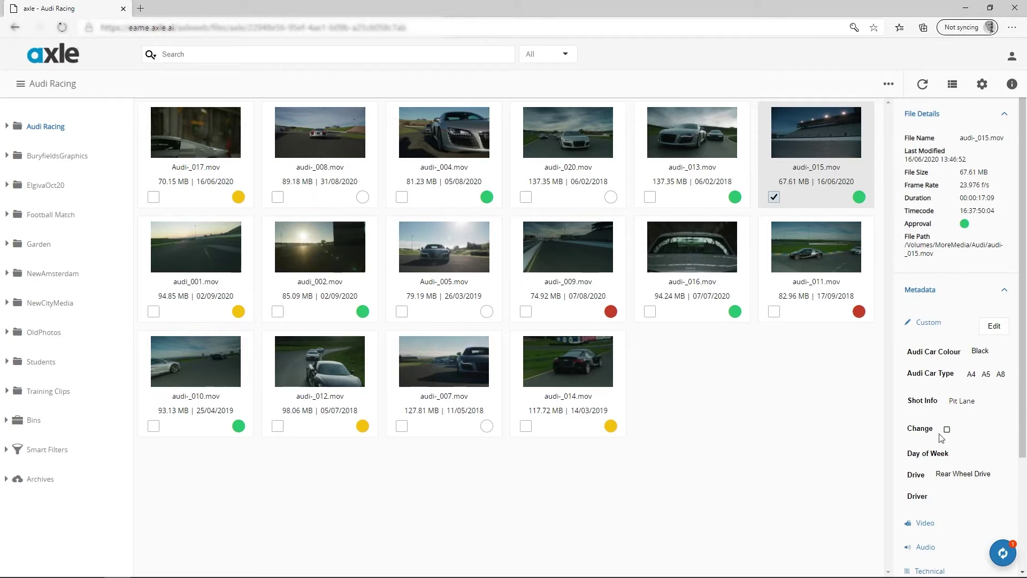
scroll(965, 328, "down", 5)
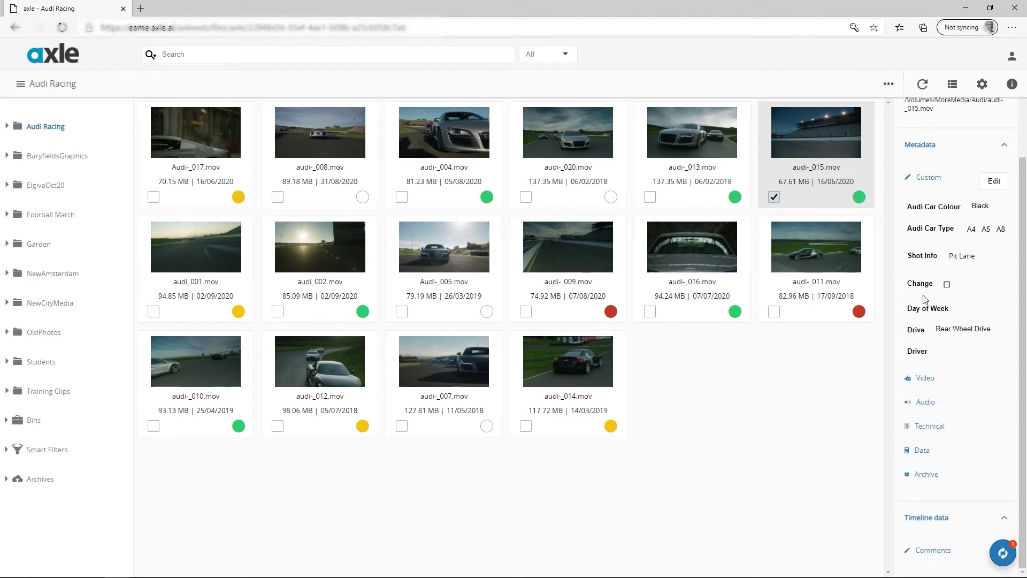
scroll(950, 369, "up", 5)
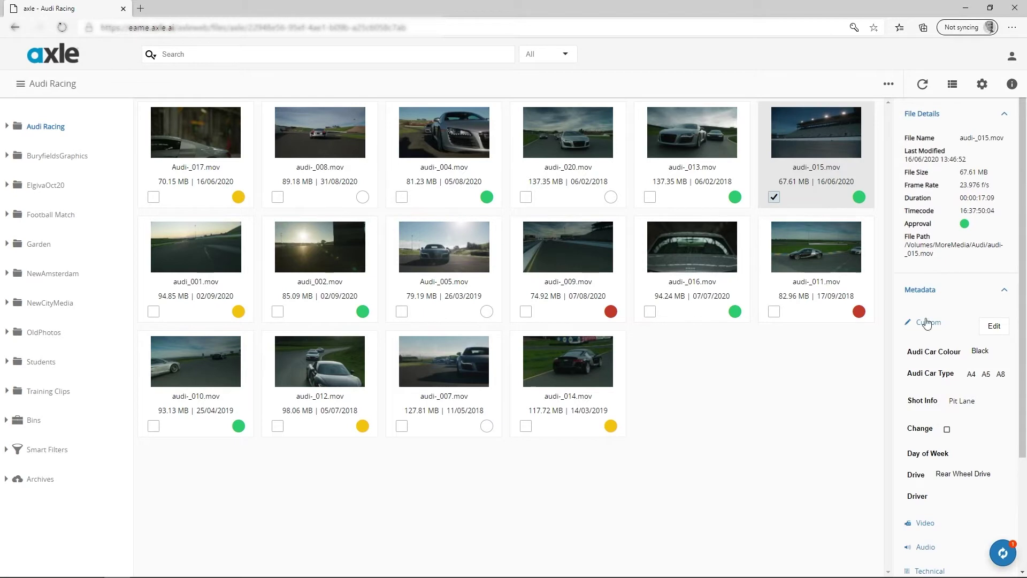
left_click(775, 198)
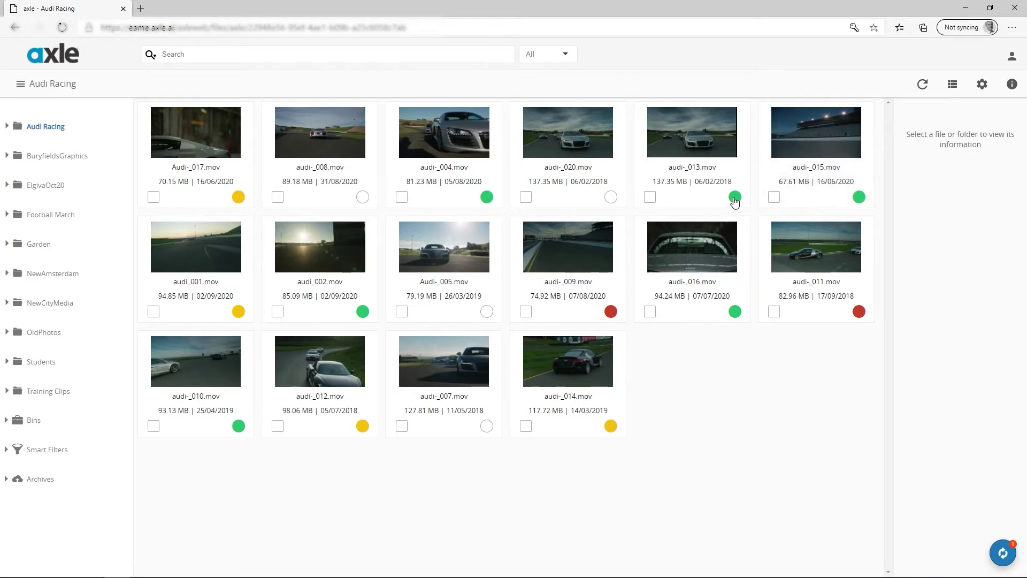
Clear the approval status of audi-_013.mov and set it back to Approved
left_click(735, 198)
left_click(723, 224)
left_click(735, 198)
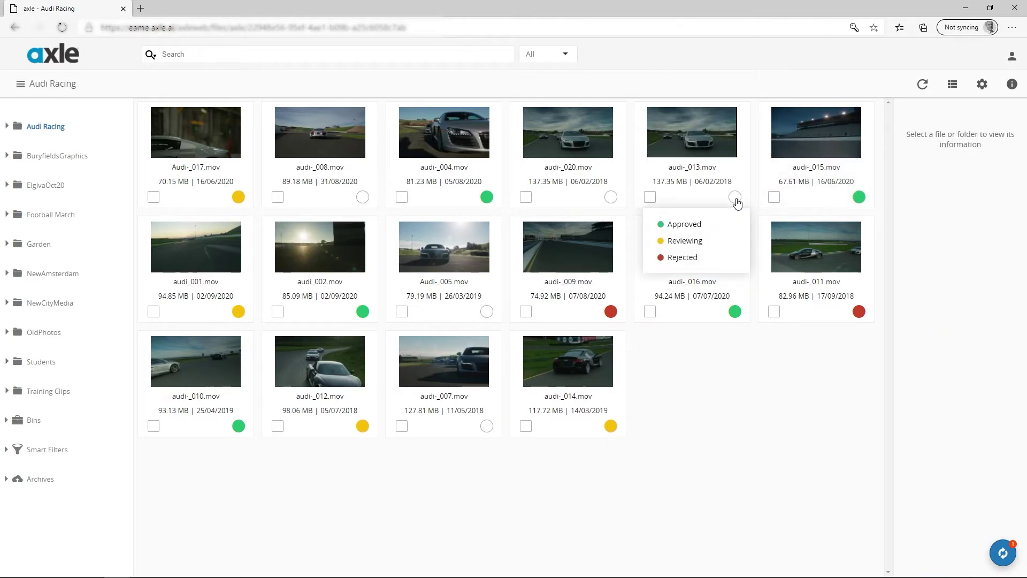
left_click(723, 226)
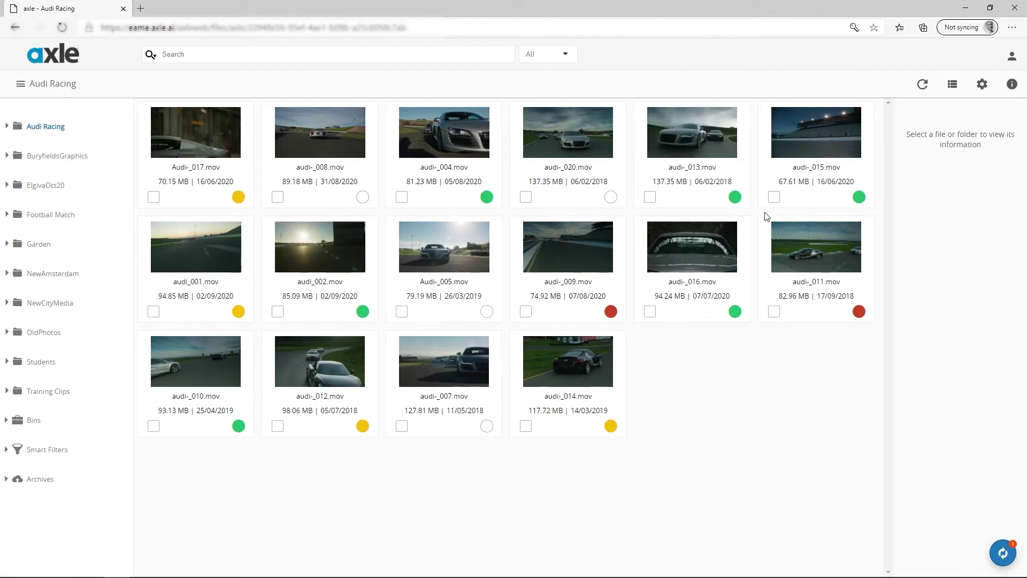
Review the catalog's general options and the actions for audi-_015.mov, including Add to Bin and Add To Archive, and deselect the clip
left_click(982, 87)
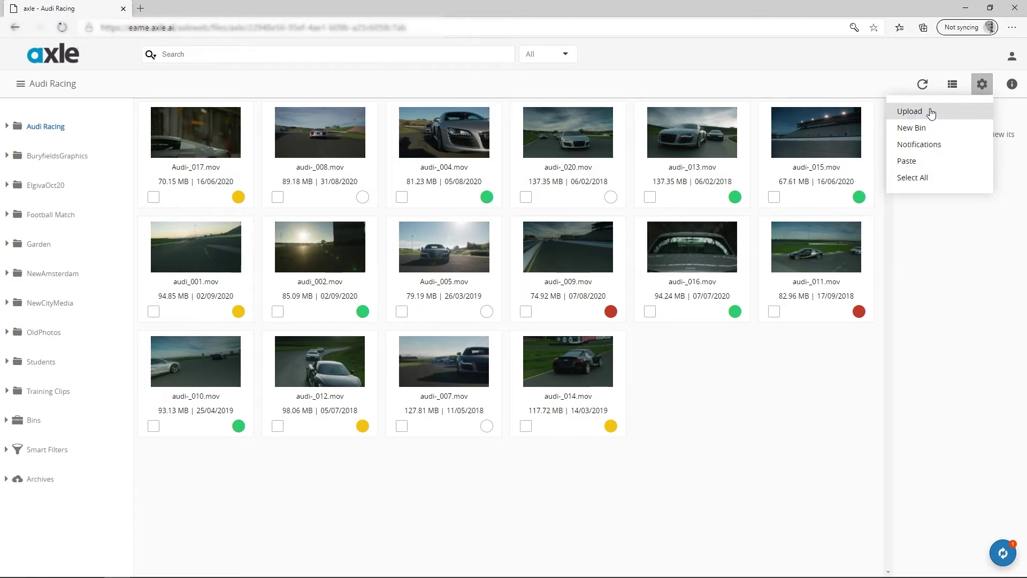
left_click(981, 87)
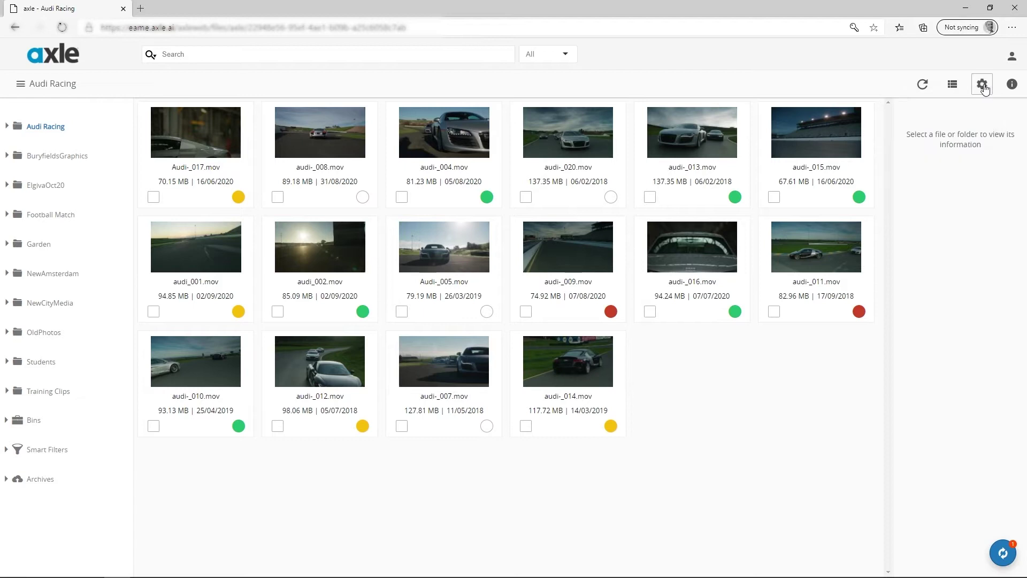
left_click(775, 197)
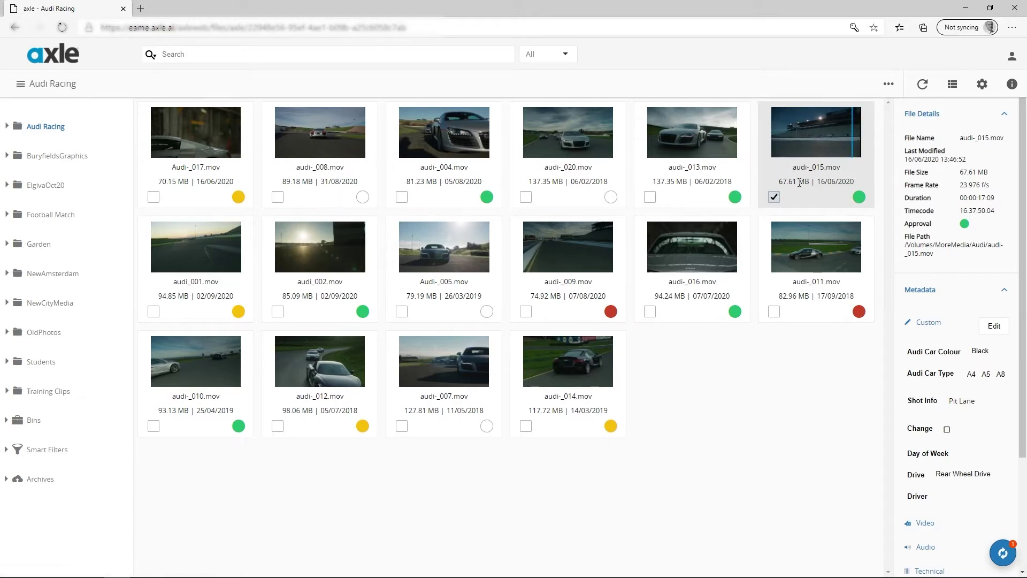
left_click(890, 85)
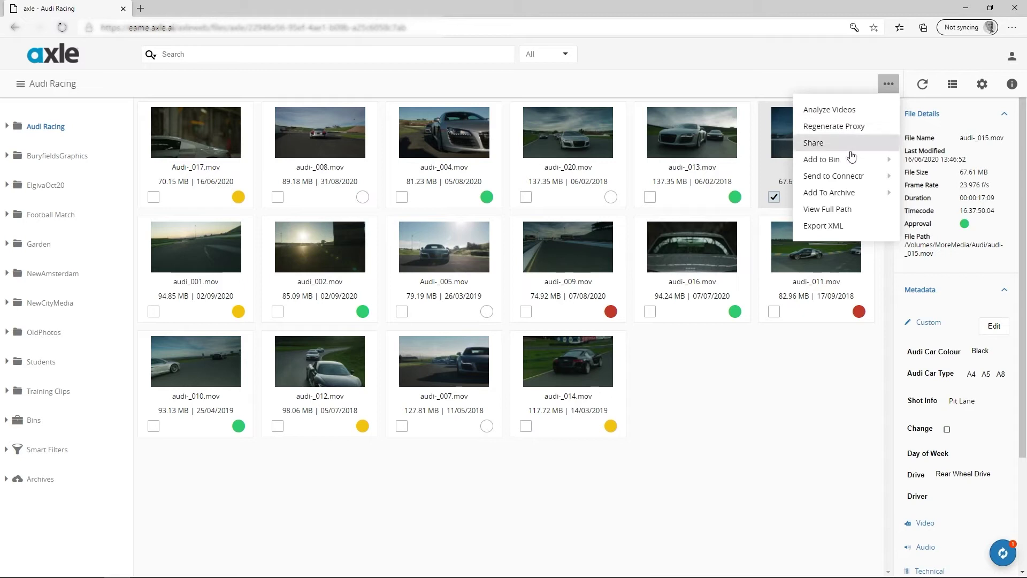
mouse_move(849, 165)
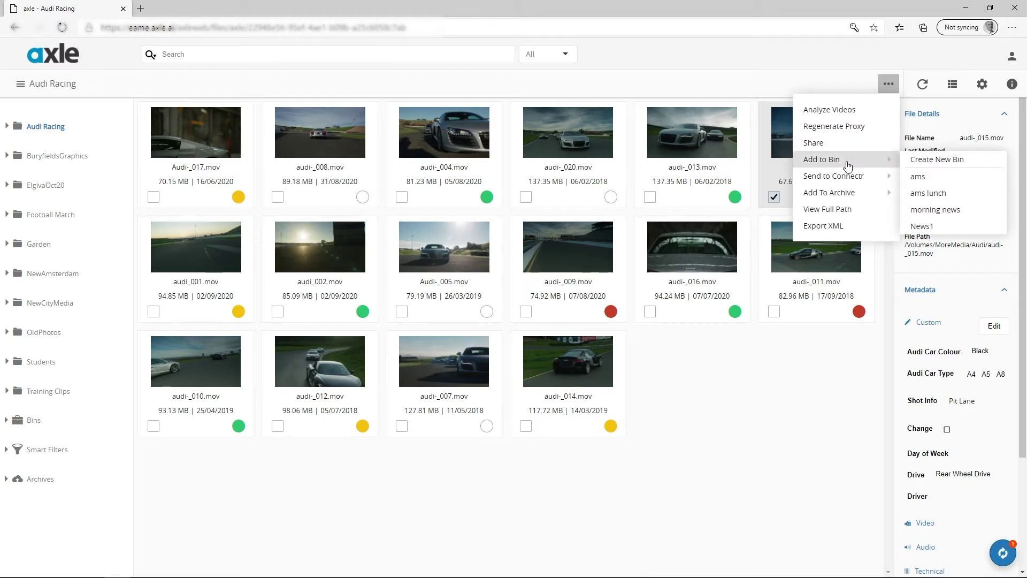
mouse_move(843, 197)
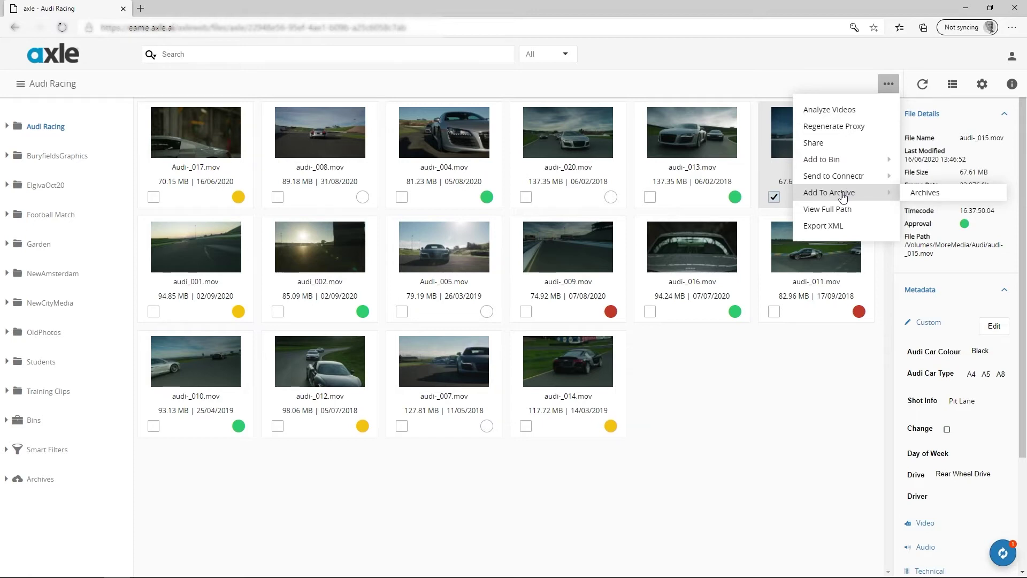
left_click(773, 199)
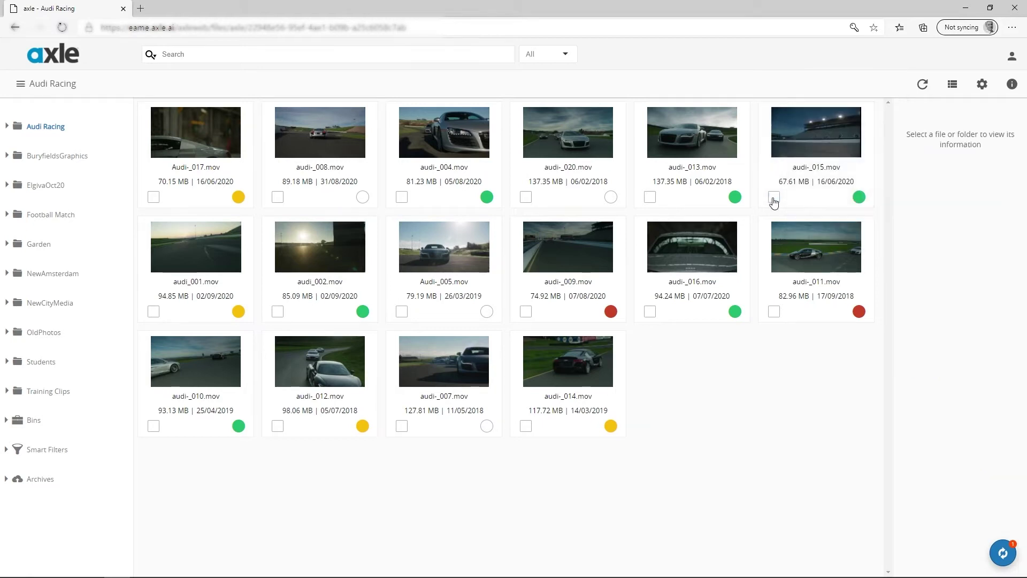
Select audi-_015.mov, audi-_013.mov and audi-_020.mov, extend the selection to all files in Audi Racing, and deselect everything
left_click(774, 198)
left_click(651, 198)
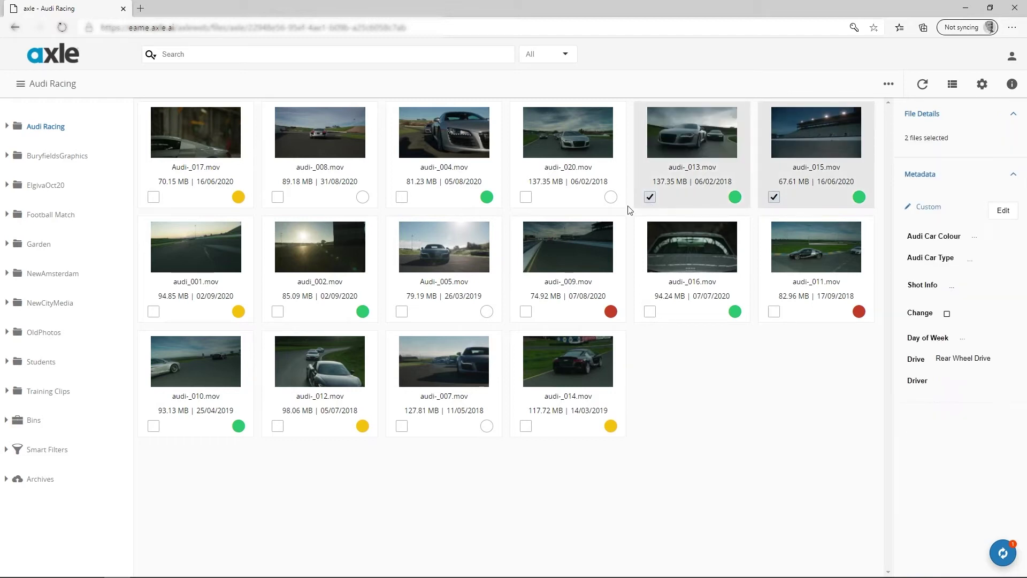
left_click(527, 198)
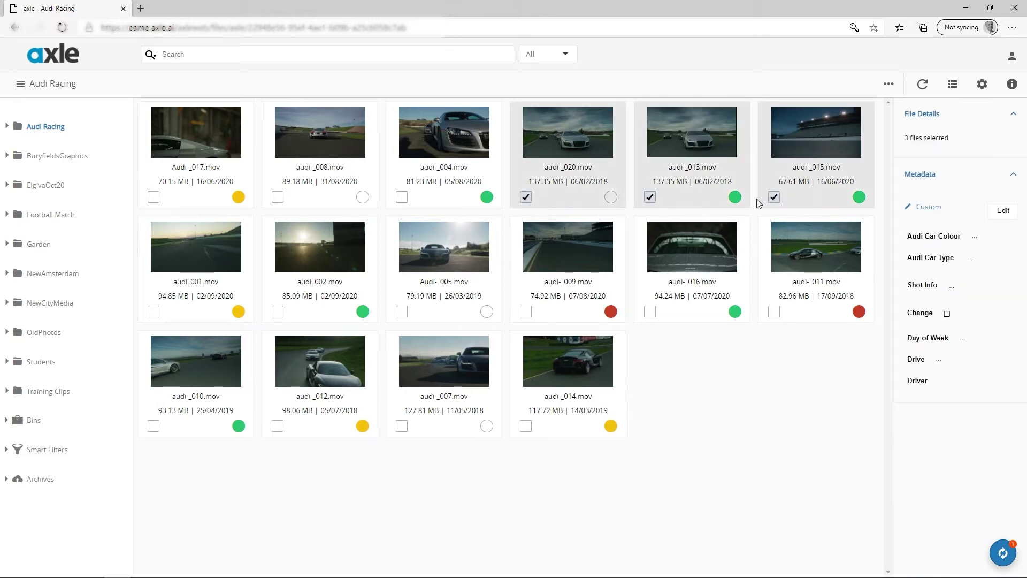
left_click(983, 87)
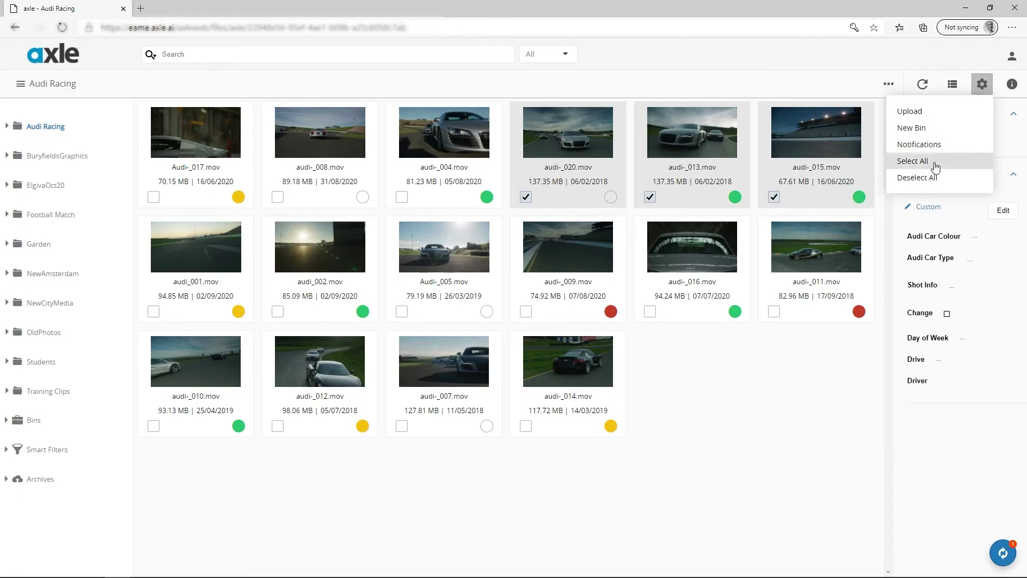
left_click(935, 167)
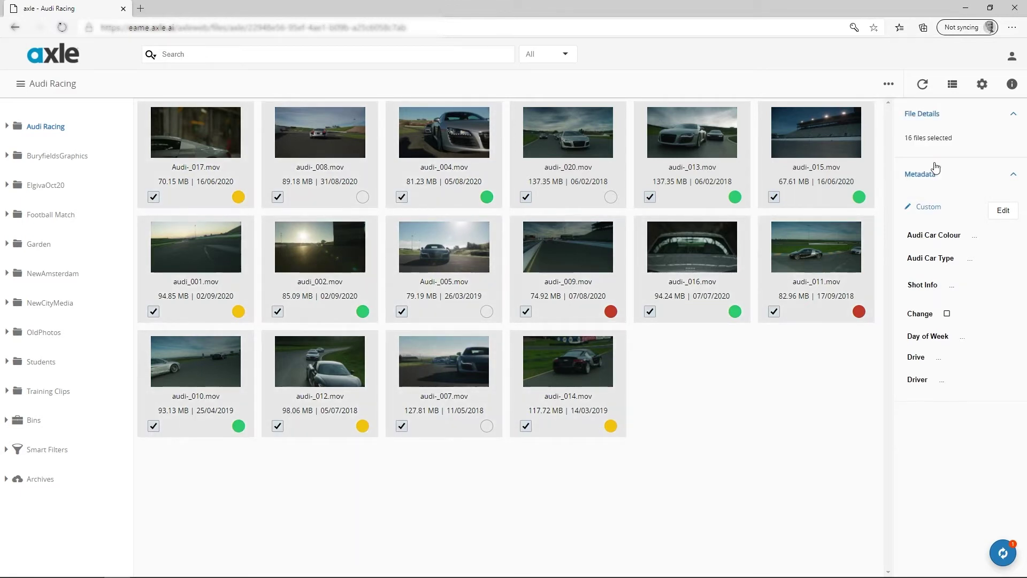
left_click(984, 85)
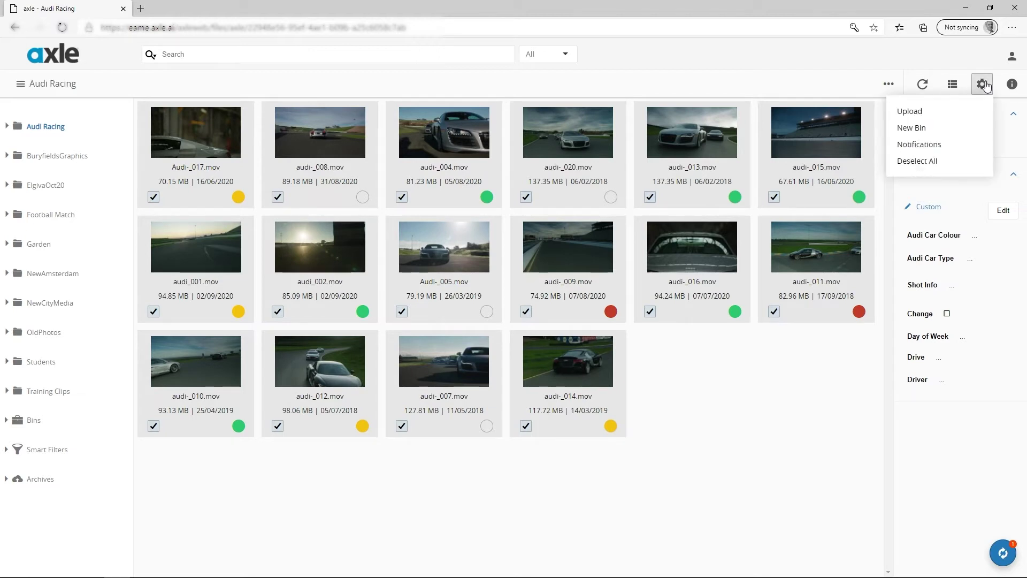
left_click(930, 162)
Play audi-_015.mov, pause it at 16:37:59:21 and post the comment "pit lane" there
left_click(819, 169)
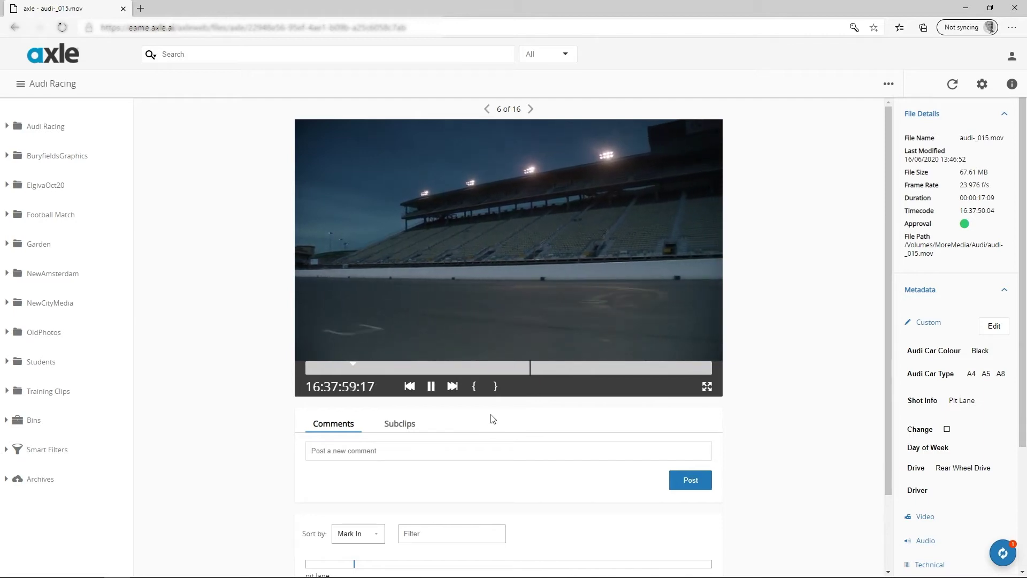
key("space")
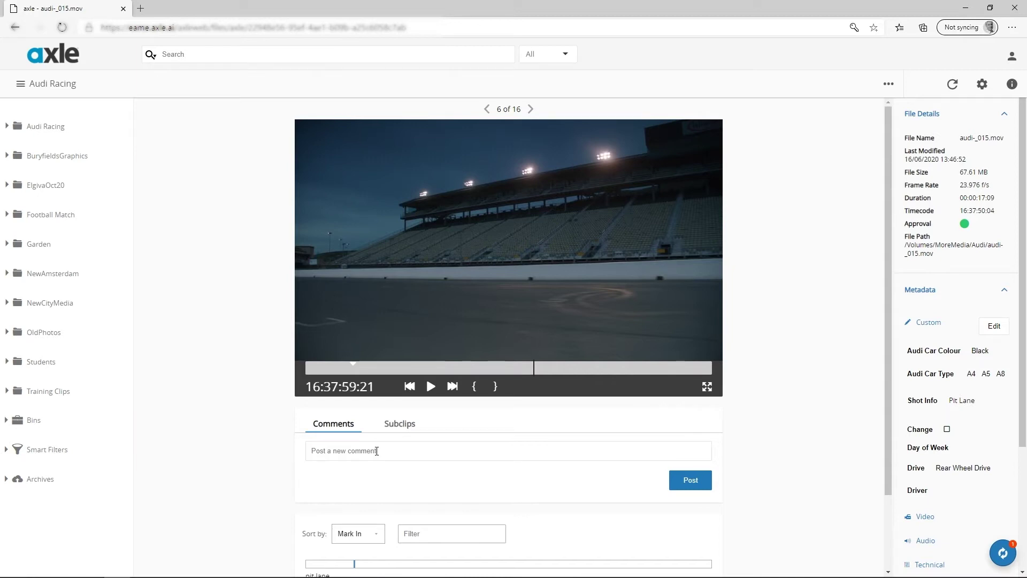
left_click(336, 448)
type("pl")
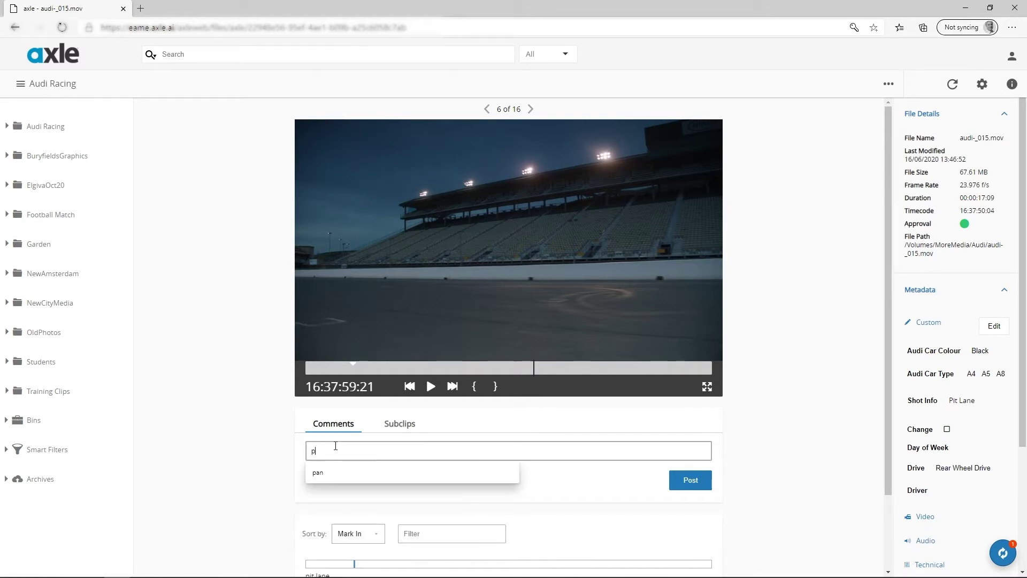
key("Return")
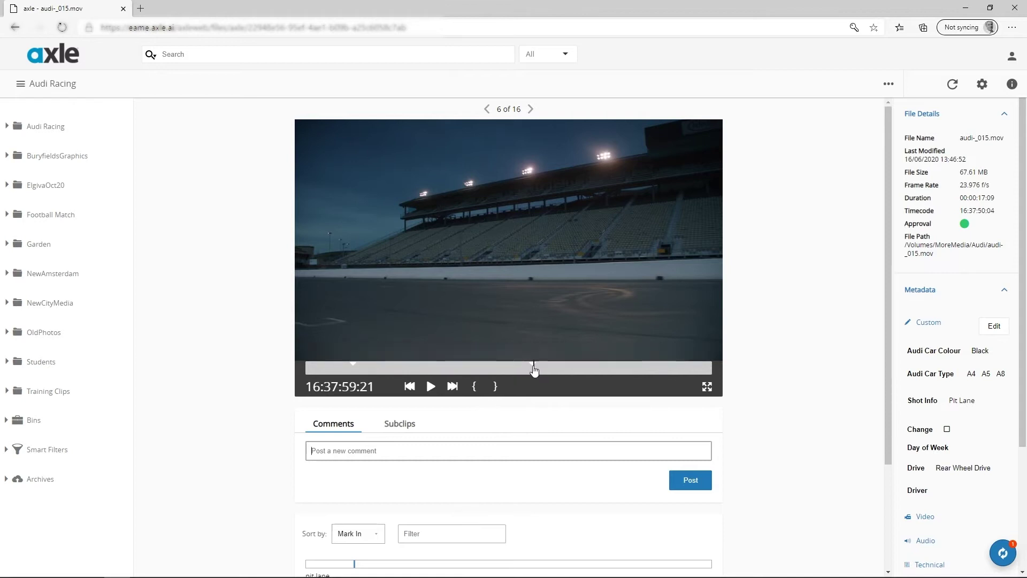
Check the comment at its timeline marker and move the playback position to 16:38:02:23
mouse_move(532, 369)
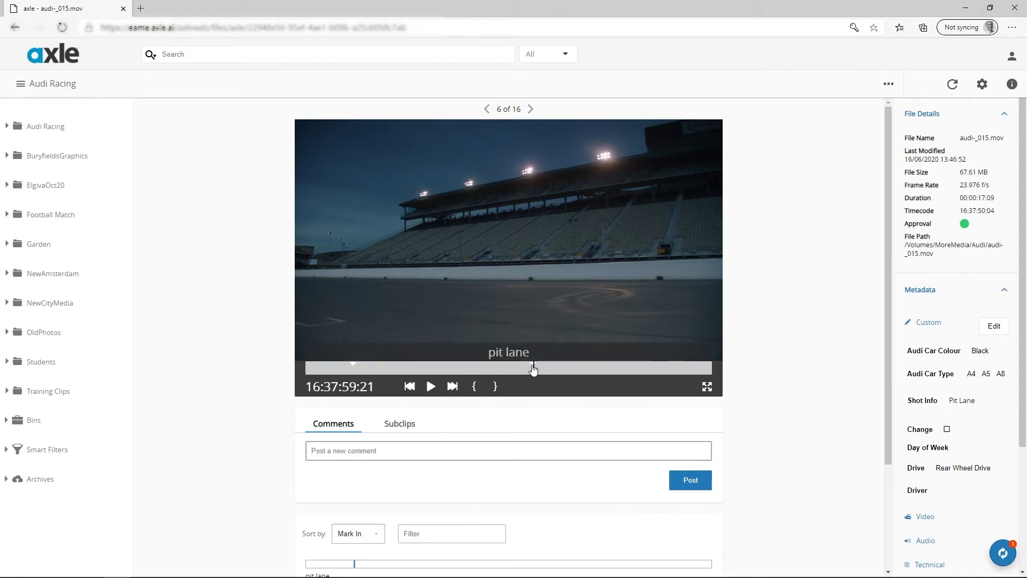
left_click(607, 369)
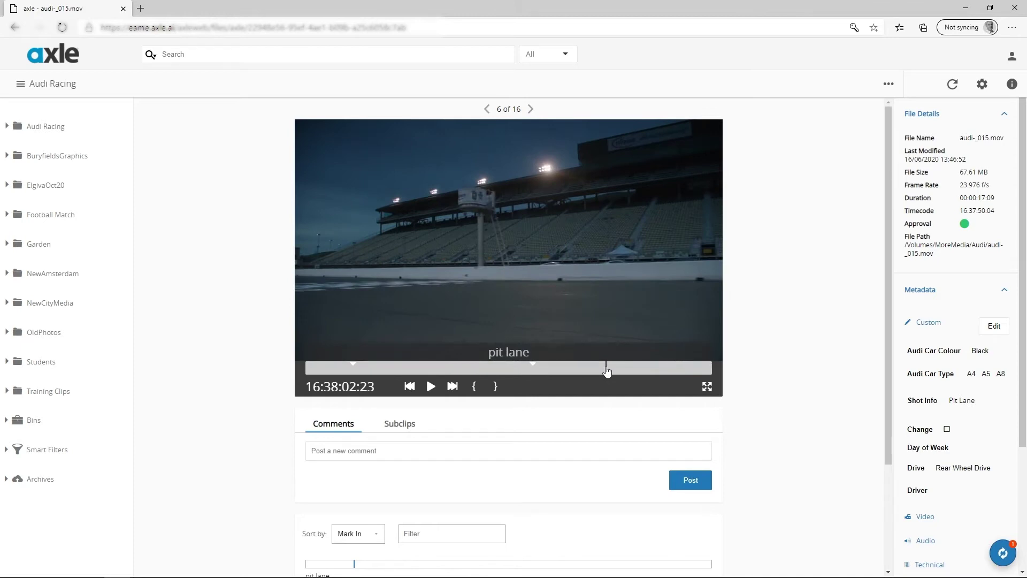
Edit the custom metadata of audi-_015.mov, setting Day of Week to Tuesday and leaving Change unticked, and save it
scroll(941, 342, "down", 3)
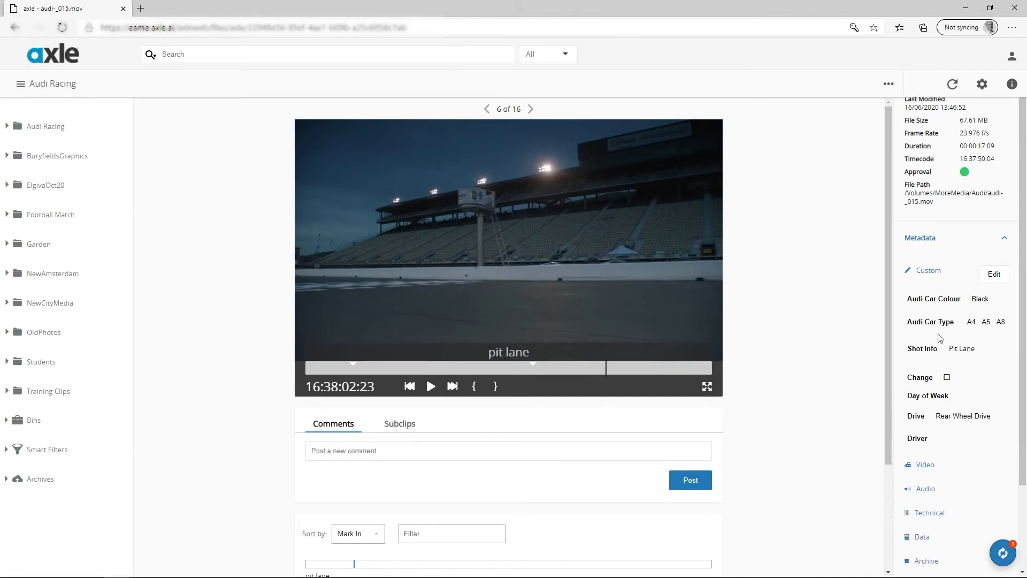
left_click(994, 166)
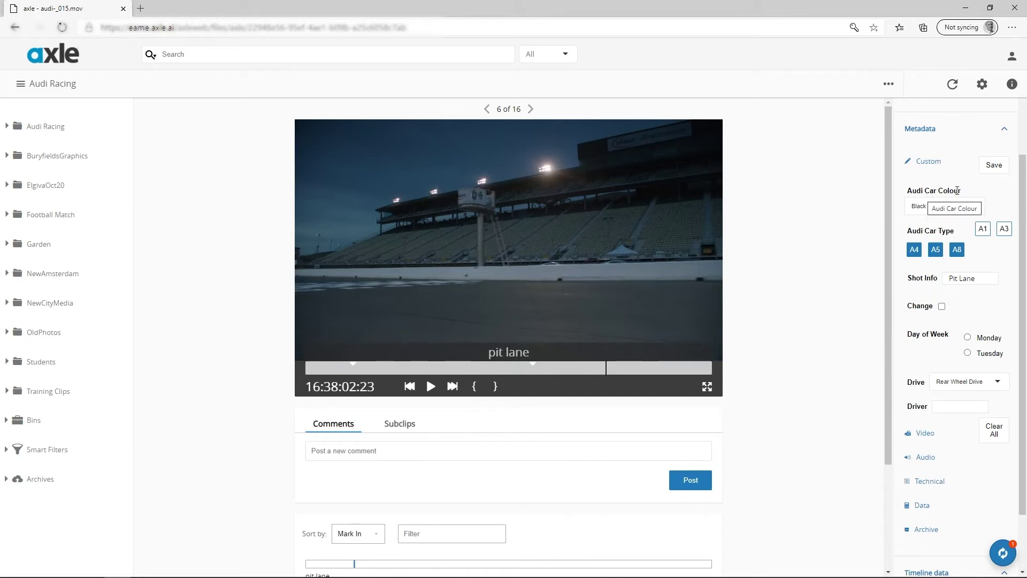
left_click(973, 207)
left_click(974, 207)
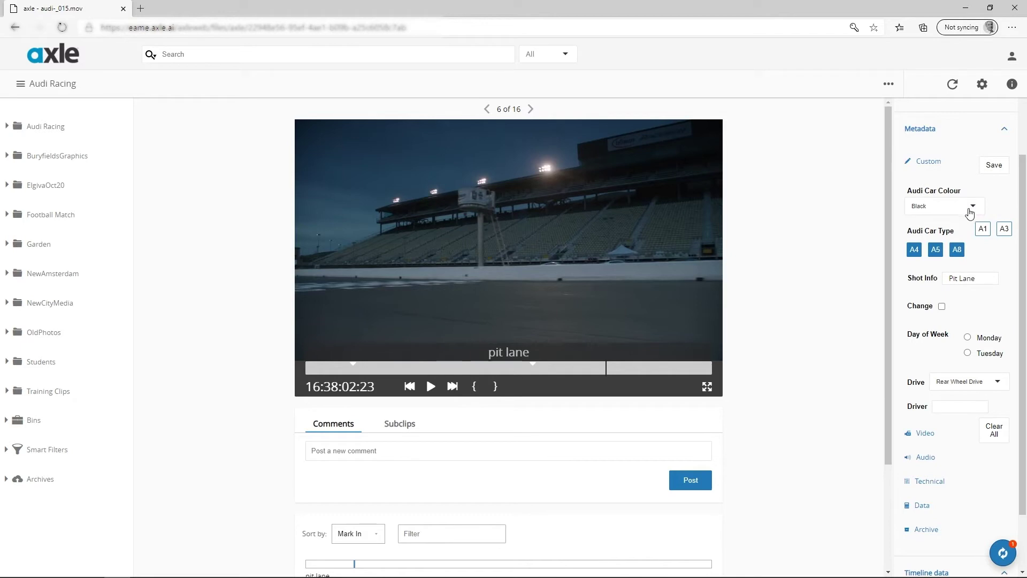
left_click(969, 337)
left_click(968, 353)
left_click(942, 307)
left_click(942, 306)
left_click_drag(981, 279, 924, 276)
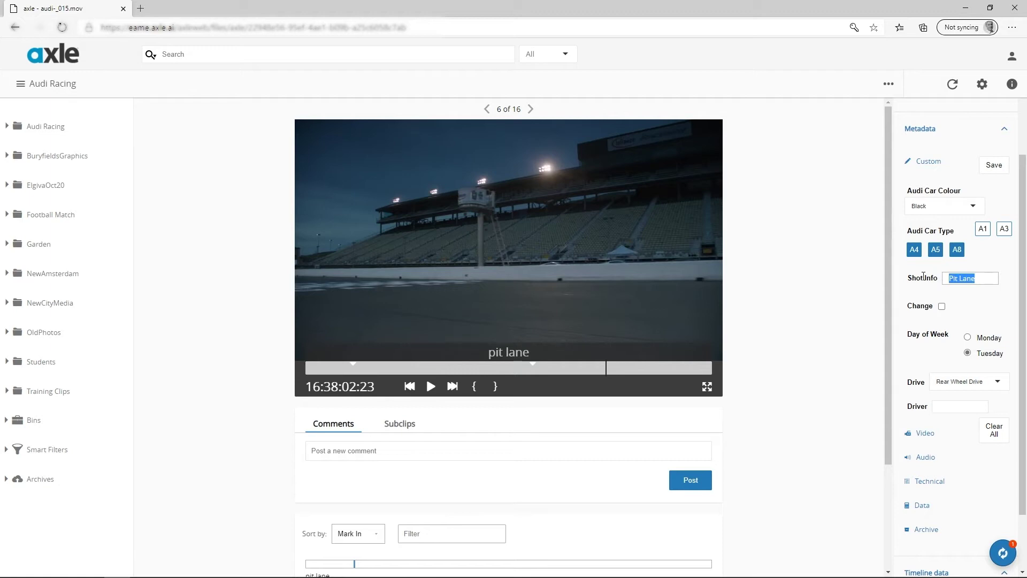
left_click(983, 257)
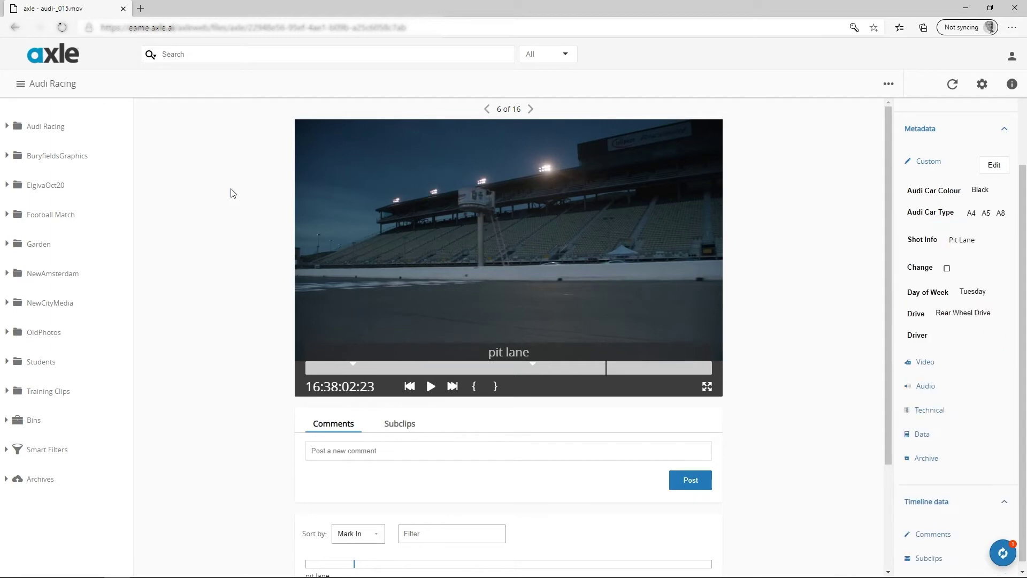
Return to the Audi Racing catalog and look at the simple and advanced search options
left_click(47, 127)
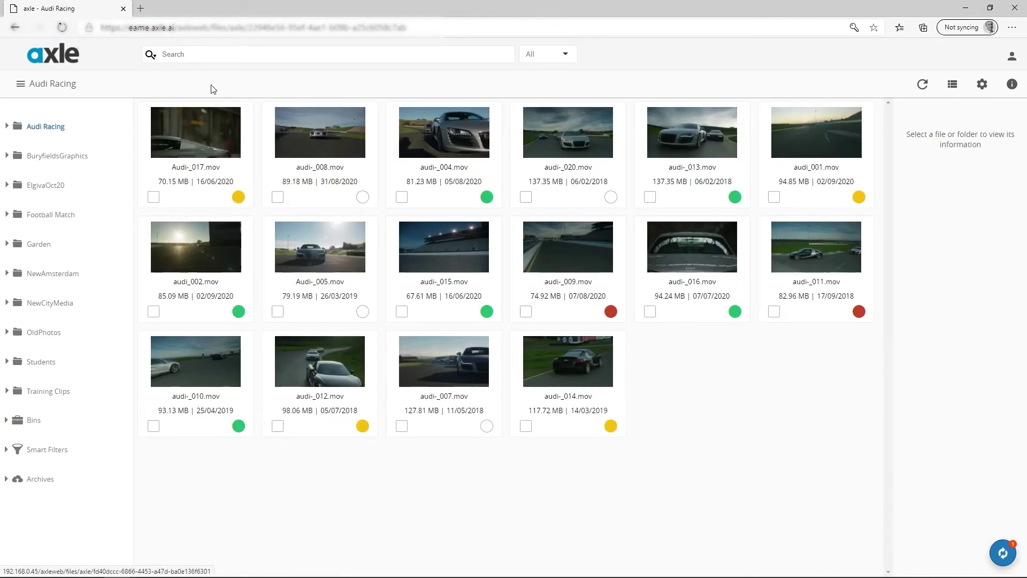
left_click(257, 51)
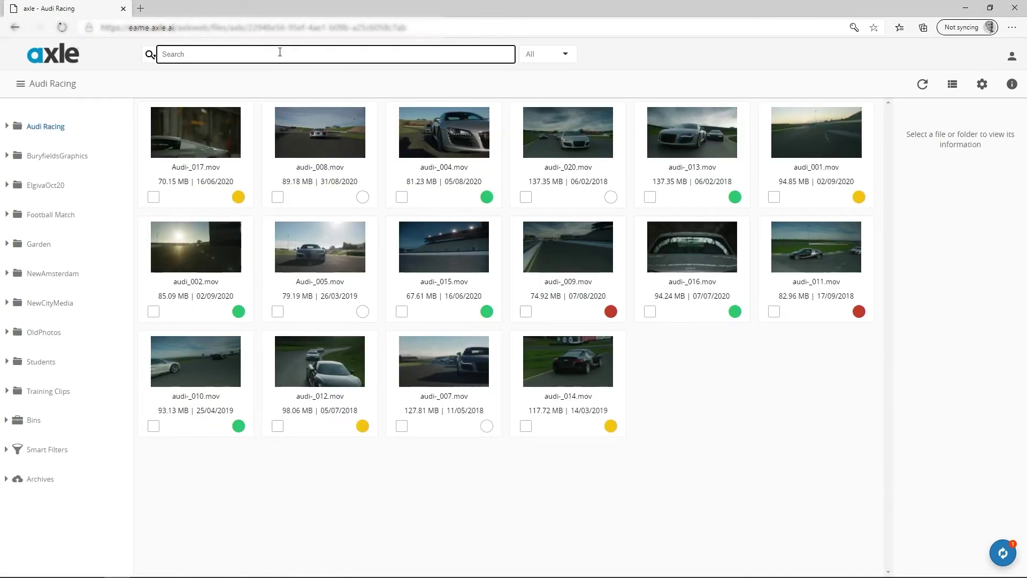
left_click(150, 56)
left_click(151, 56)
left_click(228, 51)
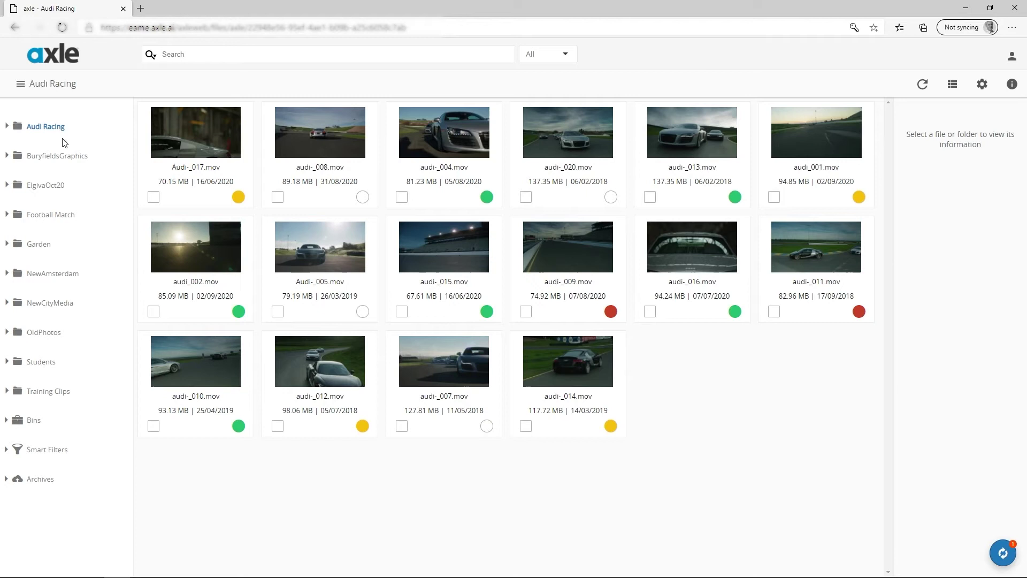
Search the media library for "tram"
left_click(201, 54)
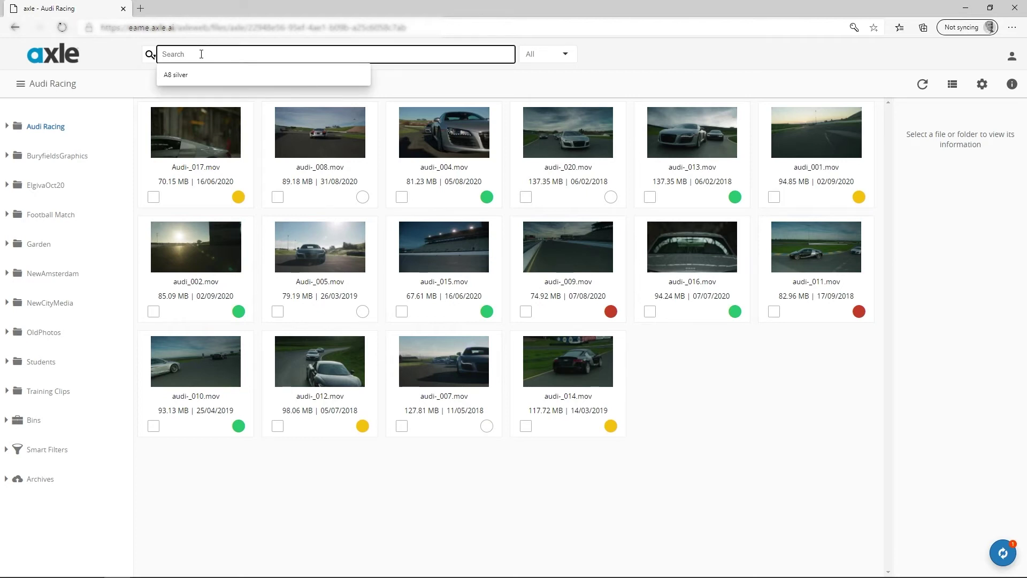
type("tram")
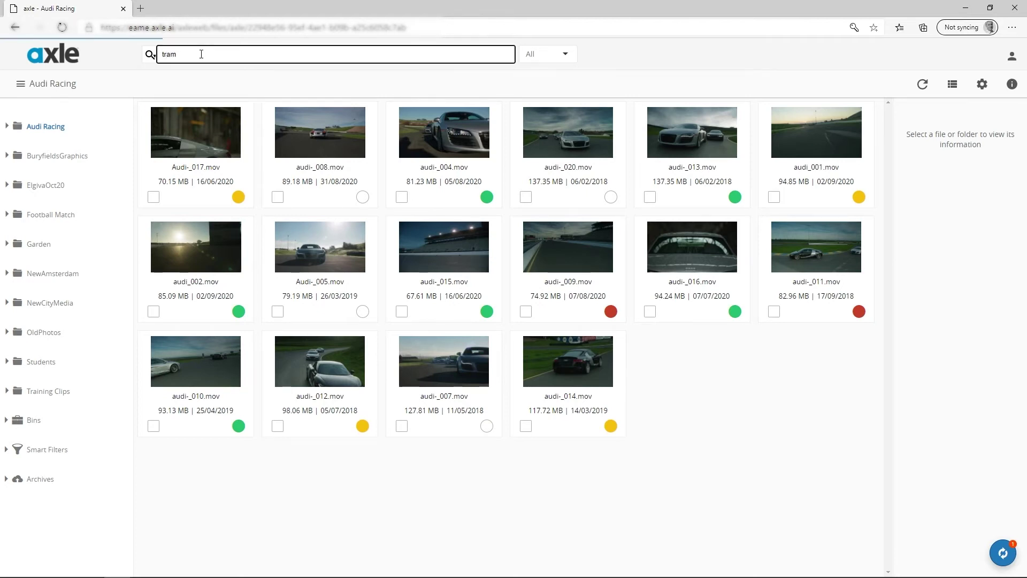
key("Return")
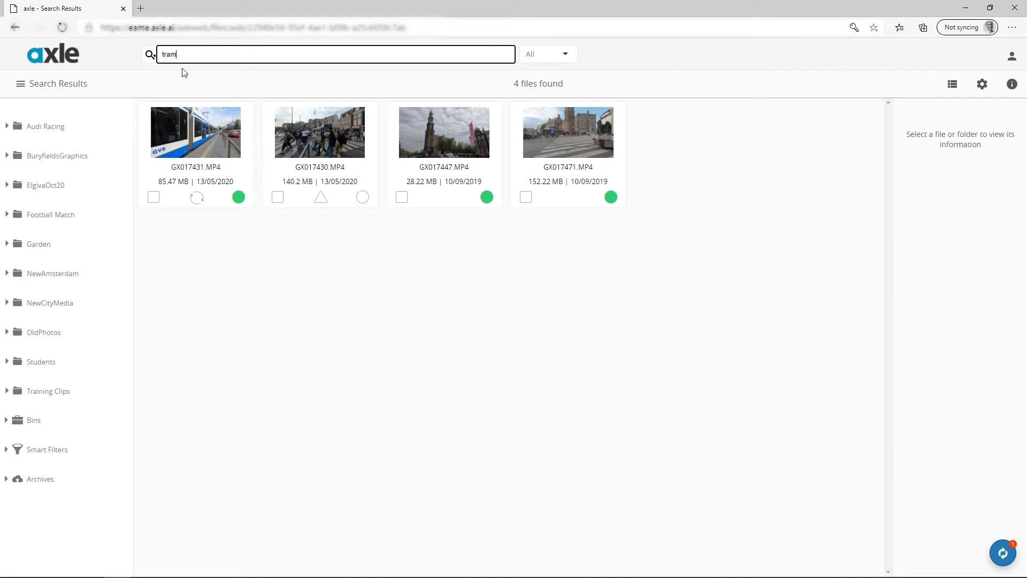
Go back to Audi Racing and search for "a8", narrowing the query to "a8 silver" and "a8 silver approved"
left_click(62, 129)
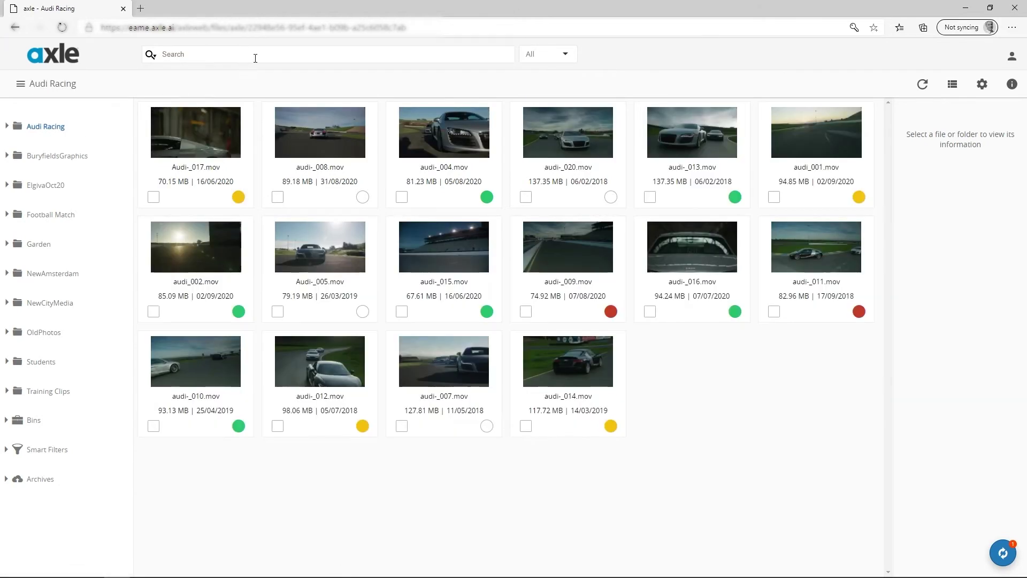
left_click(257, 53)
type("a8")
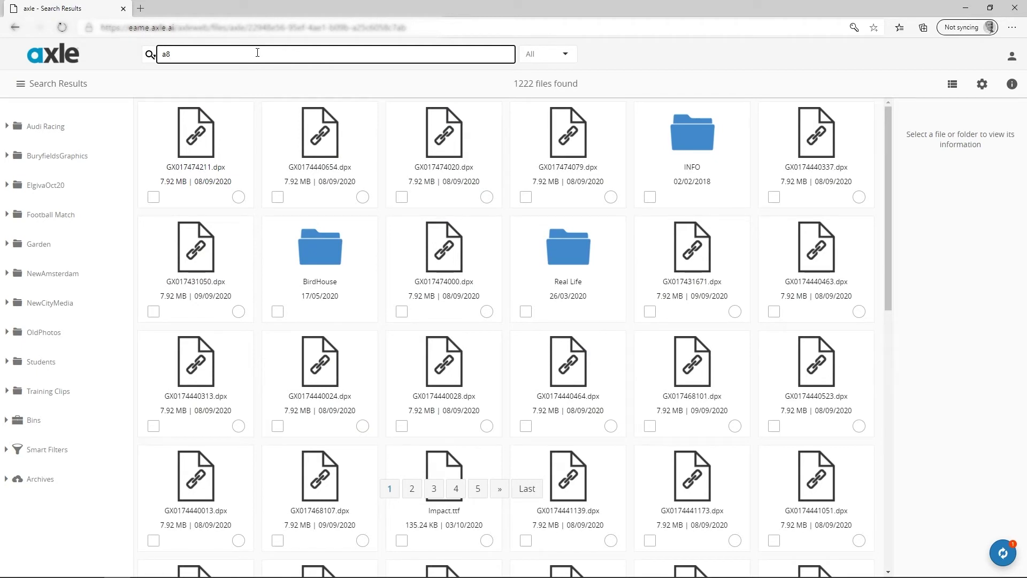
left_click(258, 52)
type("silver")
key("Return")
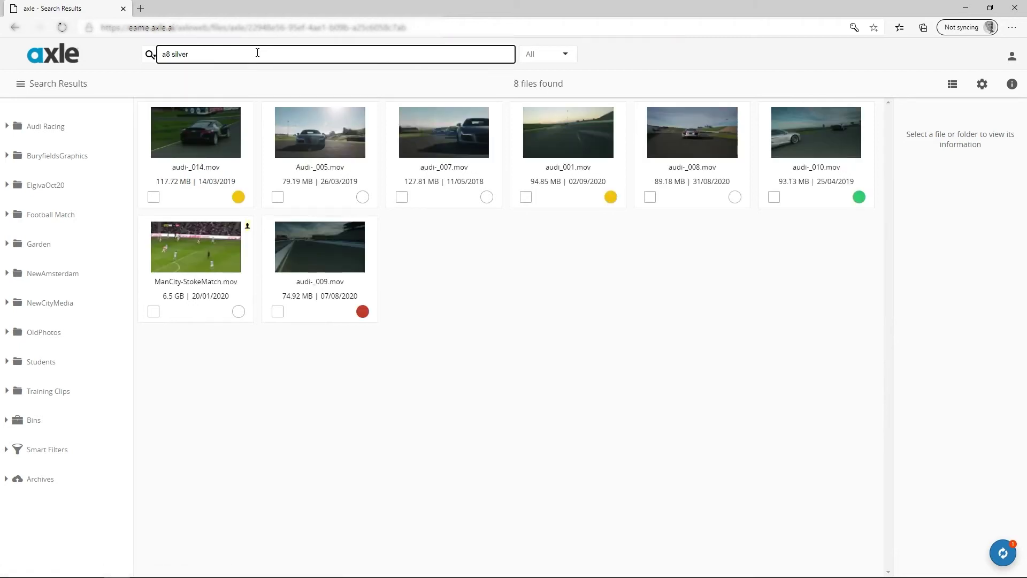
type("approved")
key("Return")
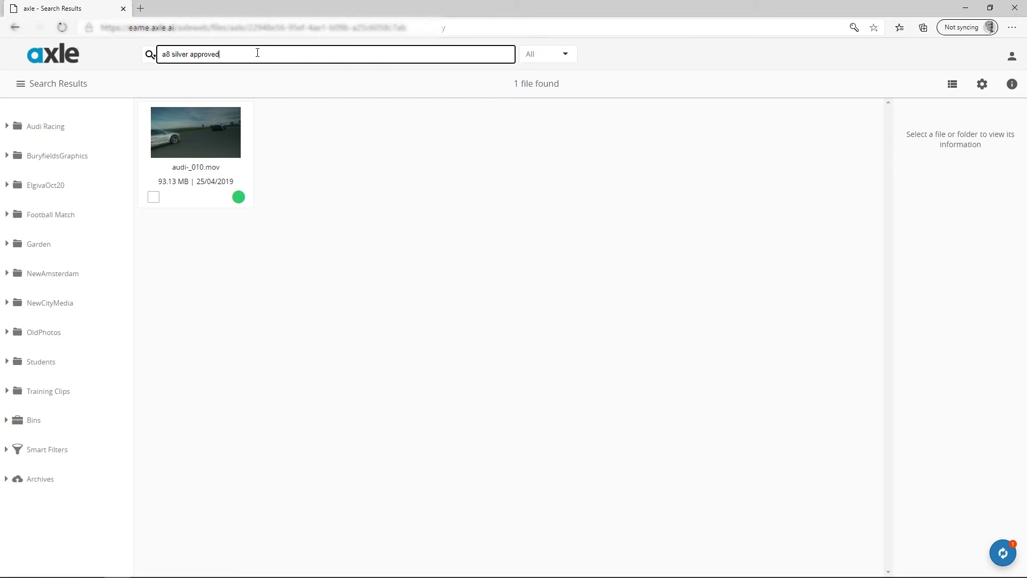
Start an advanced search restricted to the Audi Racing folder with the criterion Audi Car Type contains A8
left_click(54, 127)
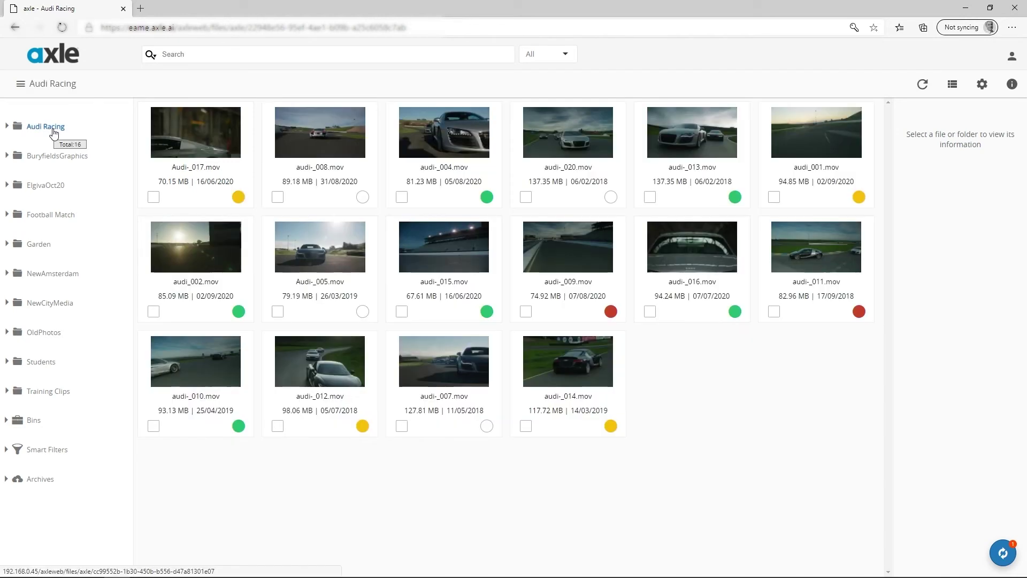
left_click(151, 56)
left_click(167, 78)
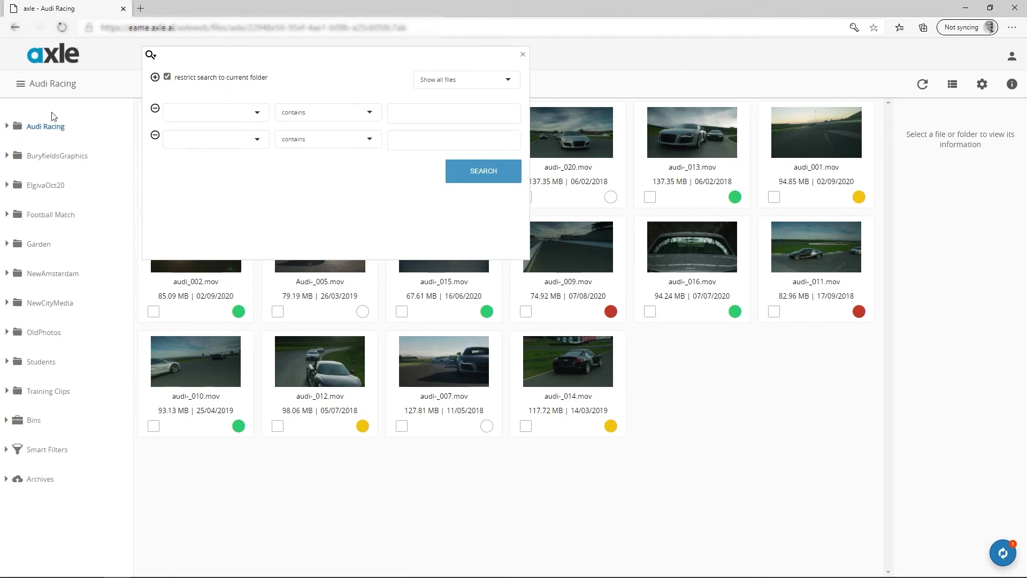
left_click(203, 112)
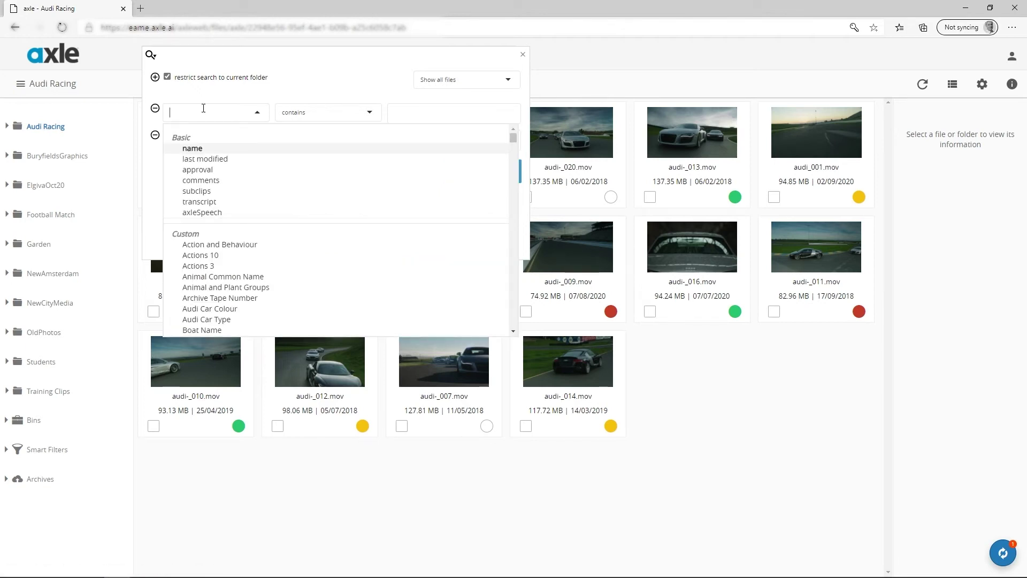
type("car ty")
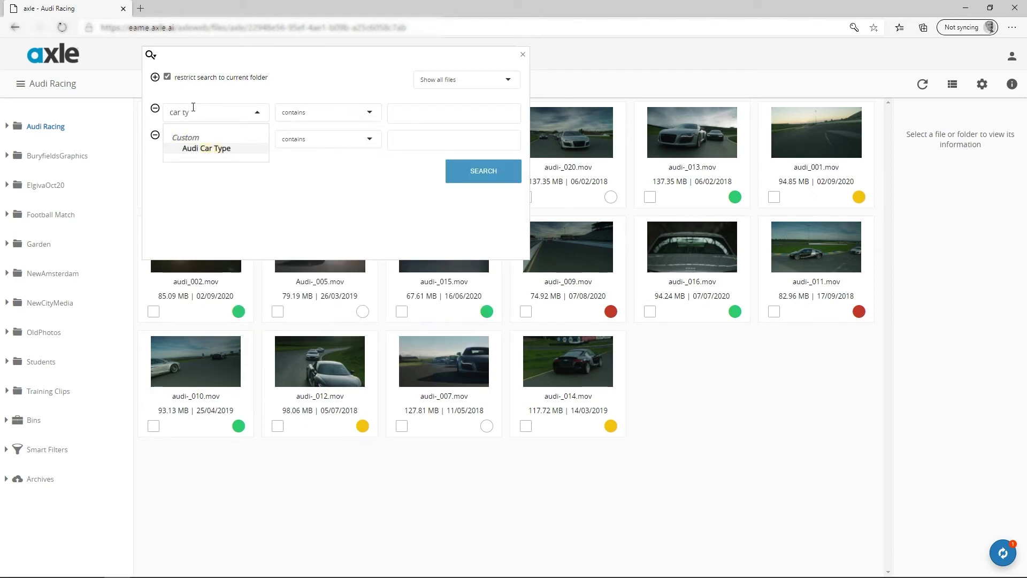
left_click(224, 150)
left_click(423, 117)
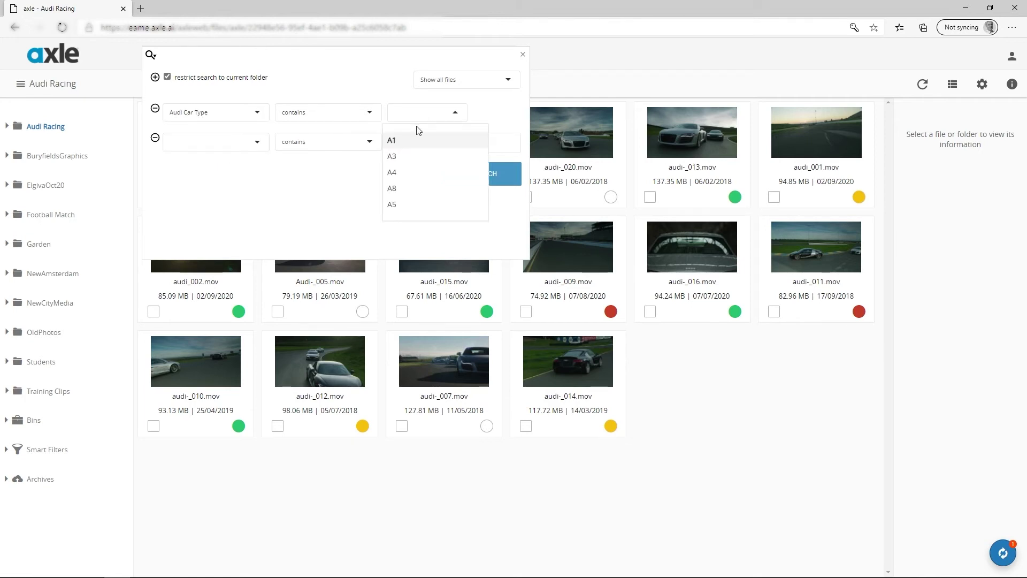
left_click(394, 190)
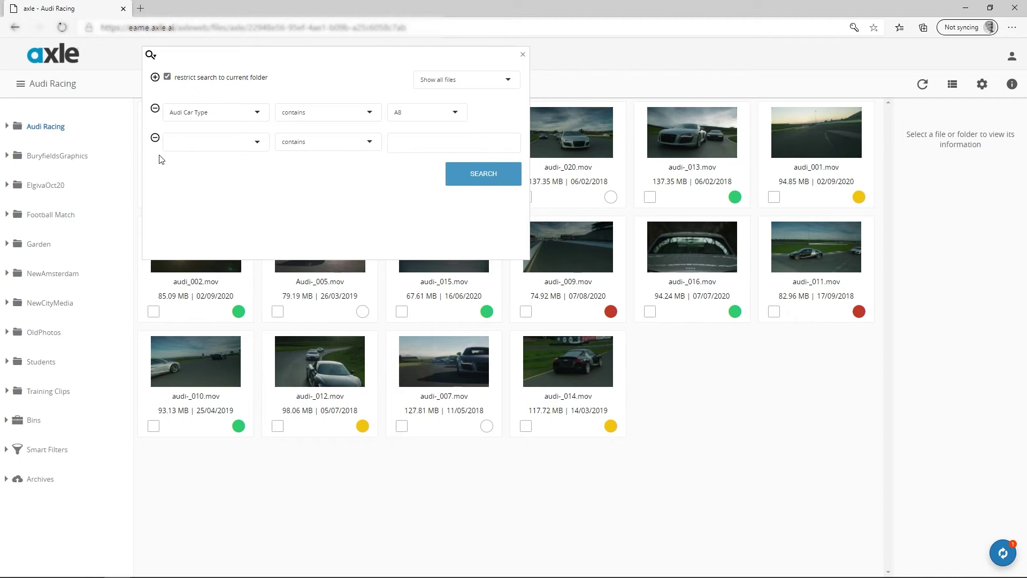
Add the second criterion Audi Car Colour contains Silver and run the advanced search
left_click(207, 147)
type("car col")
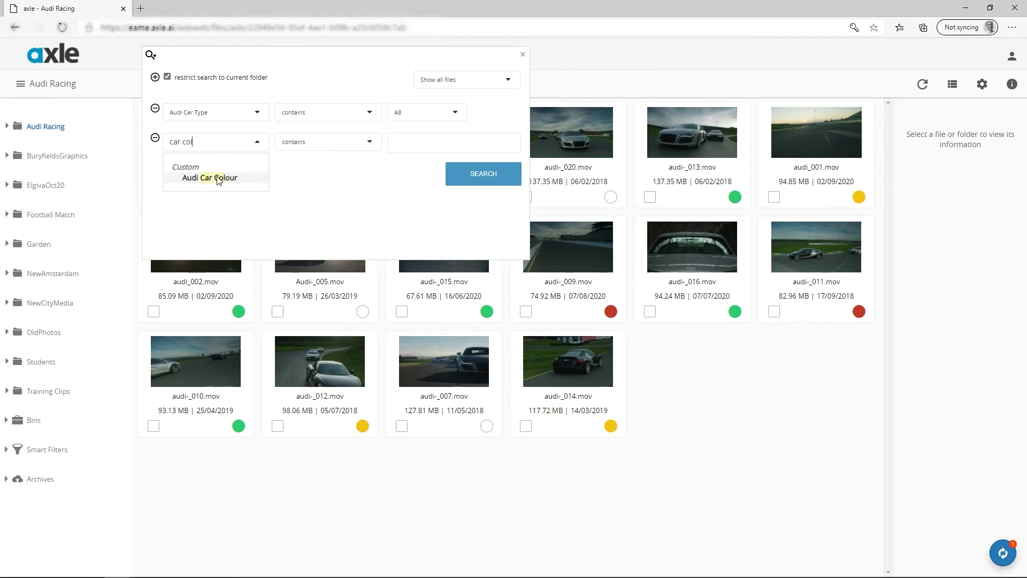
left_click(218, 179)
left_click(348, 143)
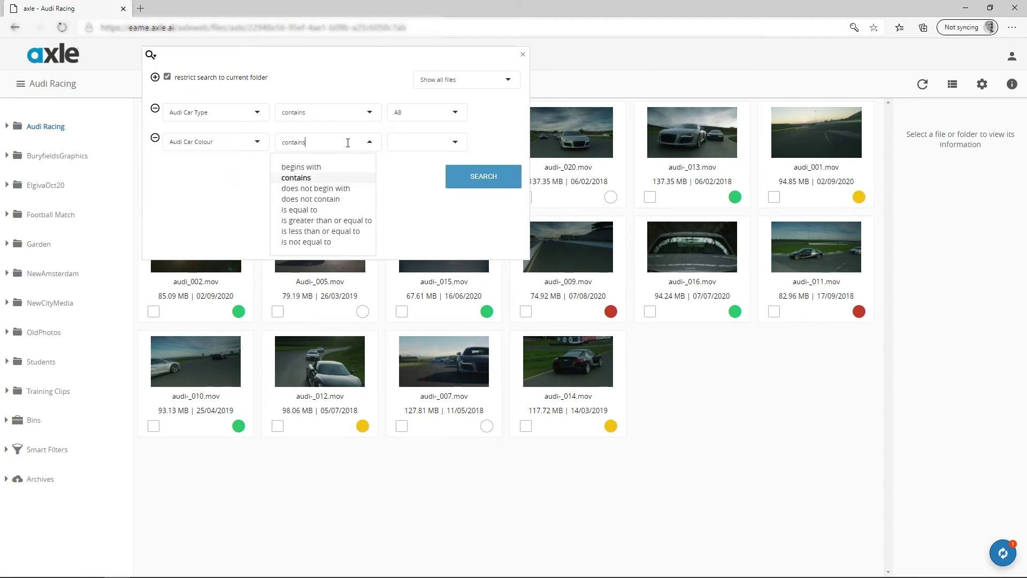
left_click(320, 179)
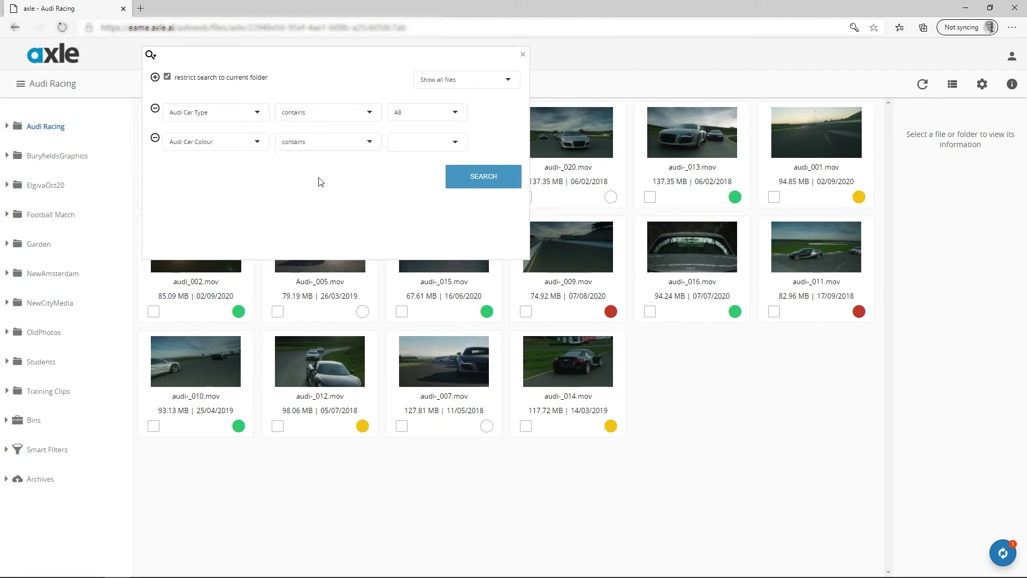
left_click(438, 142)
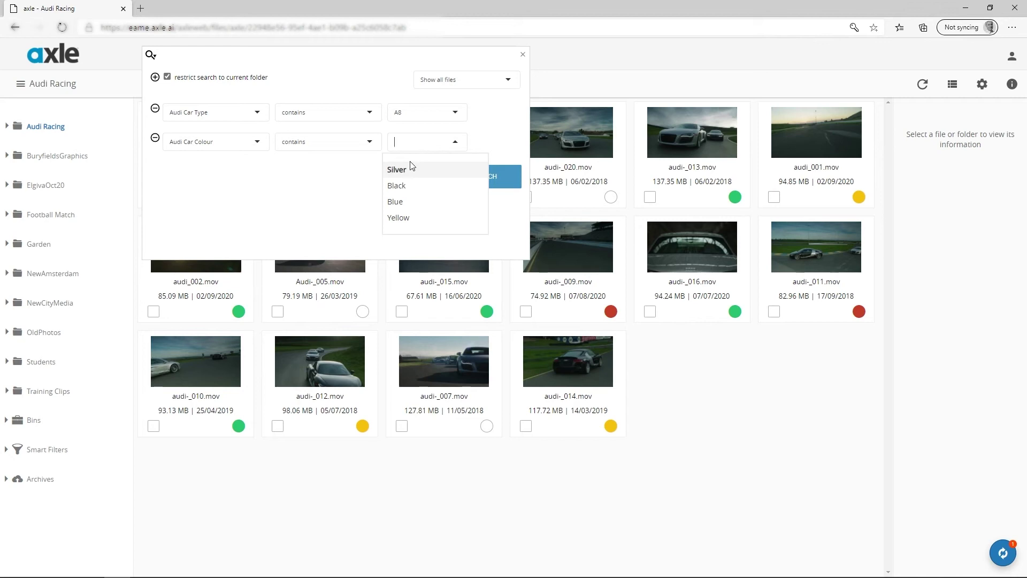
left_click(407, 142)
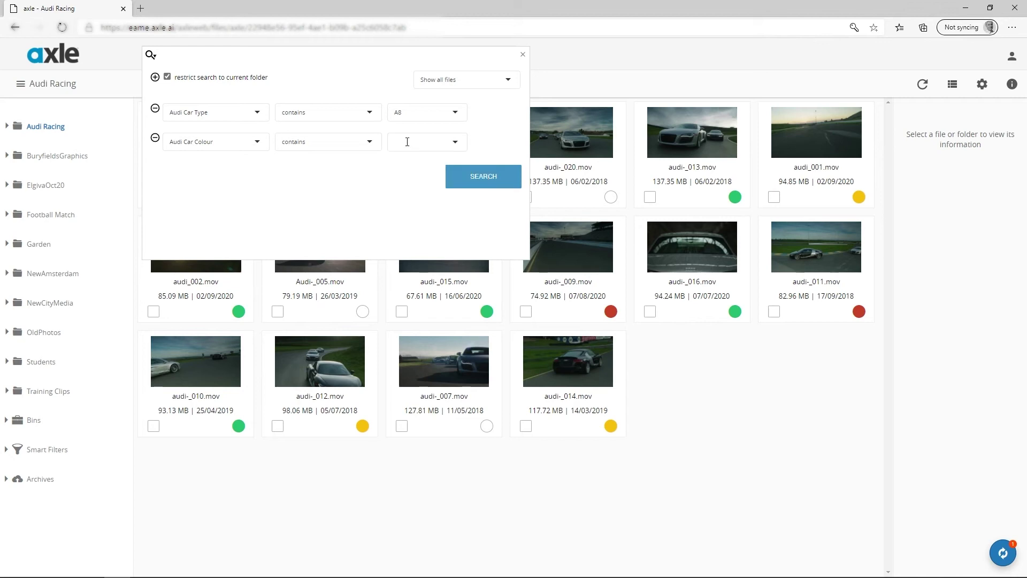
type("sil")
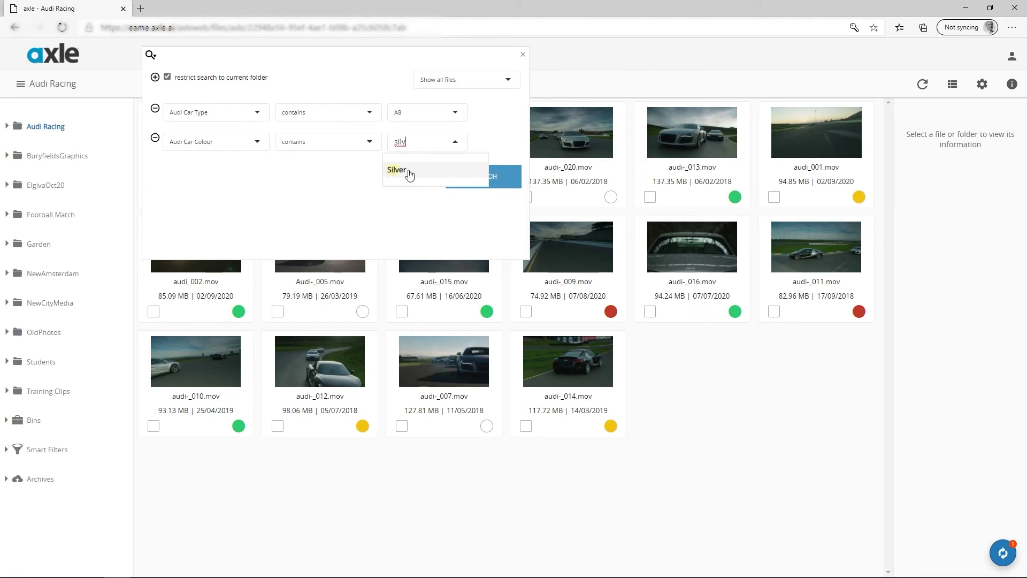
type("v")
left_click(396, 169)
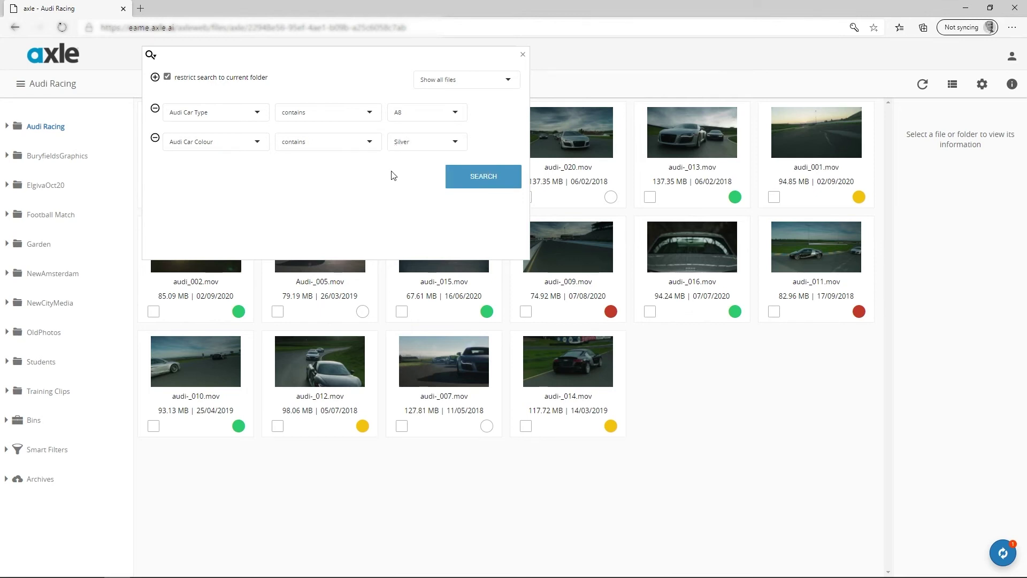
left_click(489, 183)
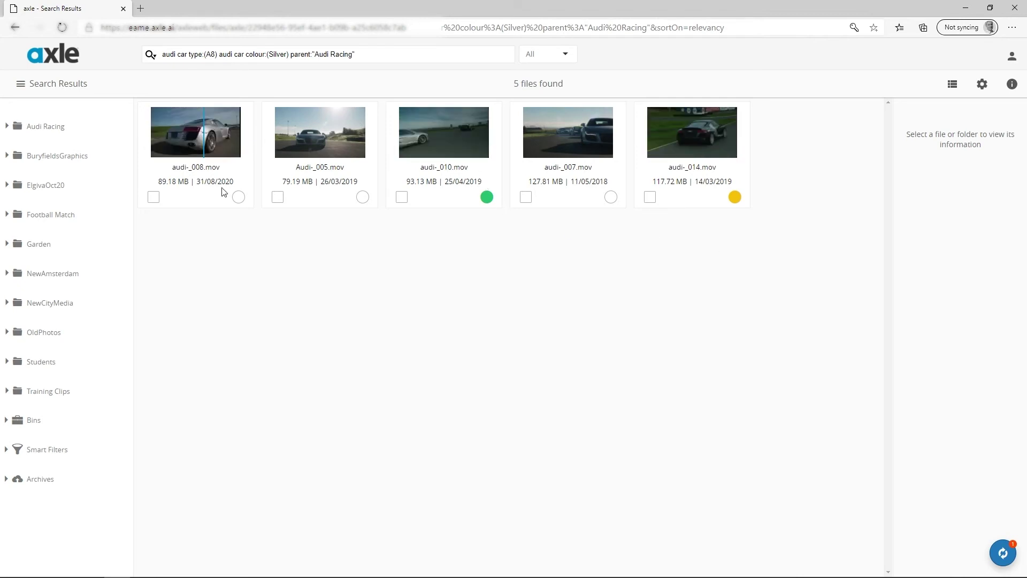
Save the current search under the name "audi silver"
left_click(981, 87)
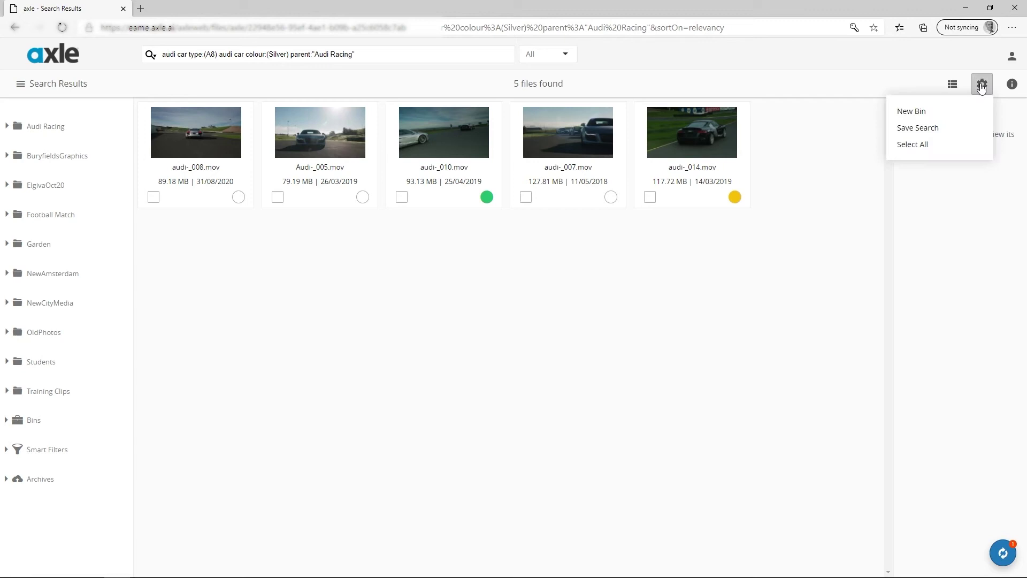
left_click(932, 133)
left_click(463, 186)
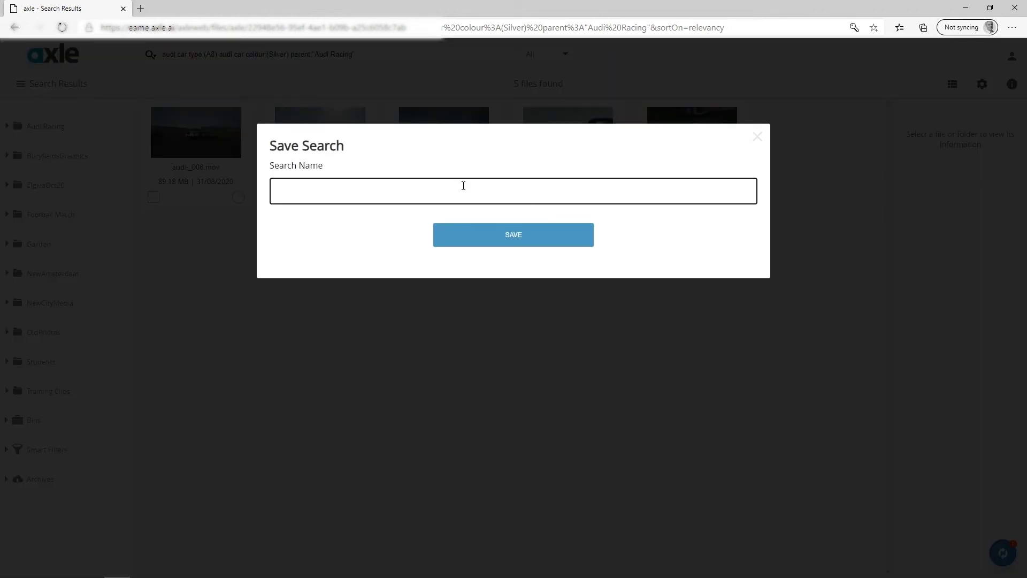
type("audi silver")
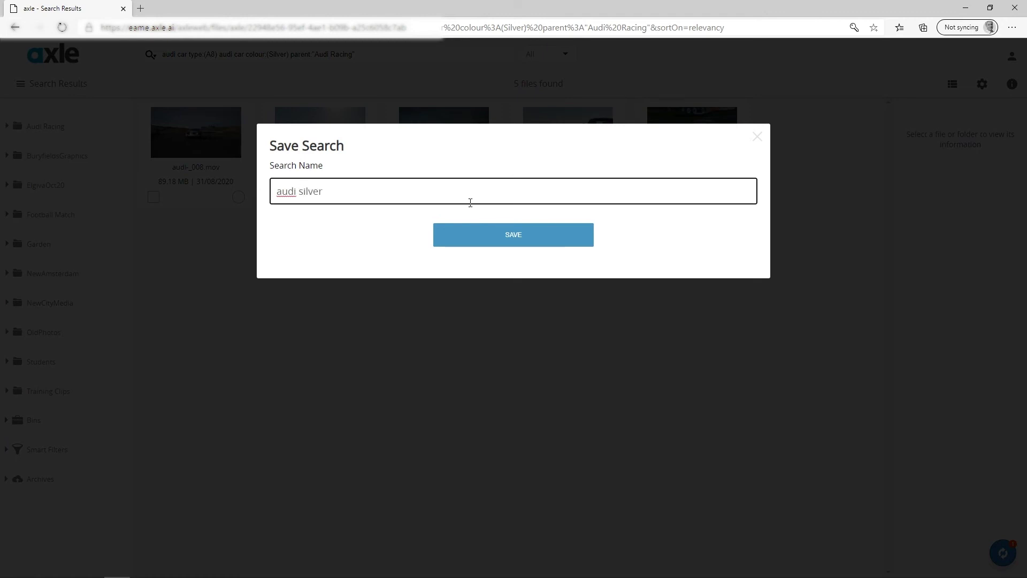
left_click(508, 237)
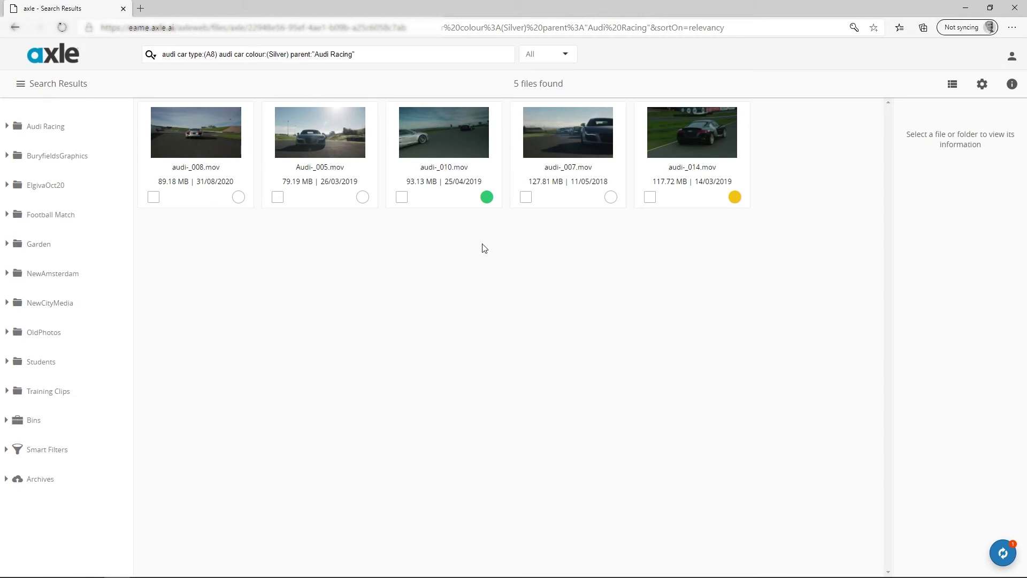
Expand the smart filters and run the saved searches "street bike", "silver car" and the personally named silver one
left_click(47, 451)
scroll(75, 377, "down", 1)
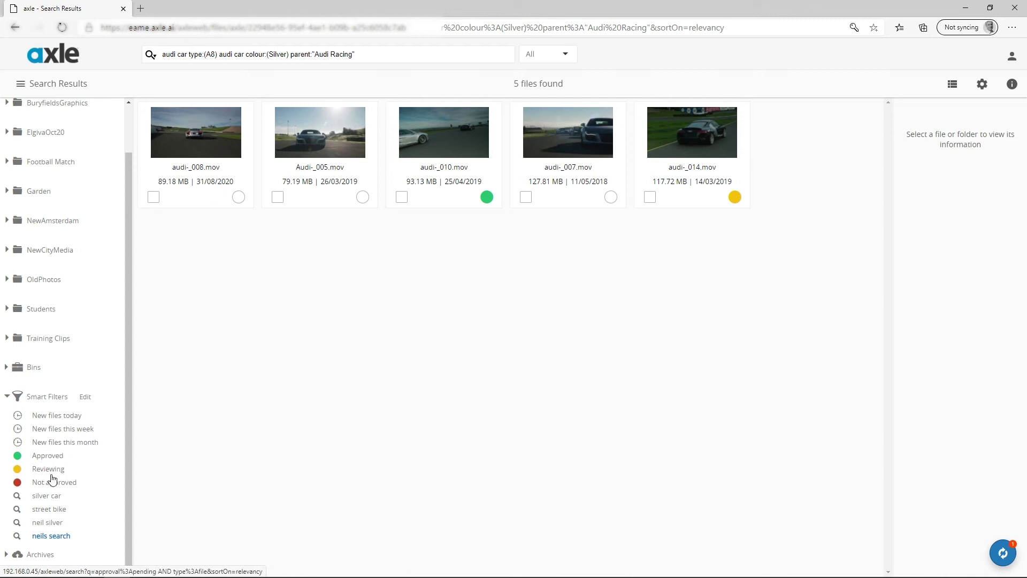
left_click(48, 511)
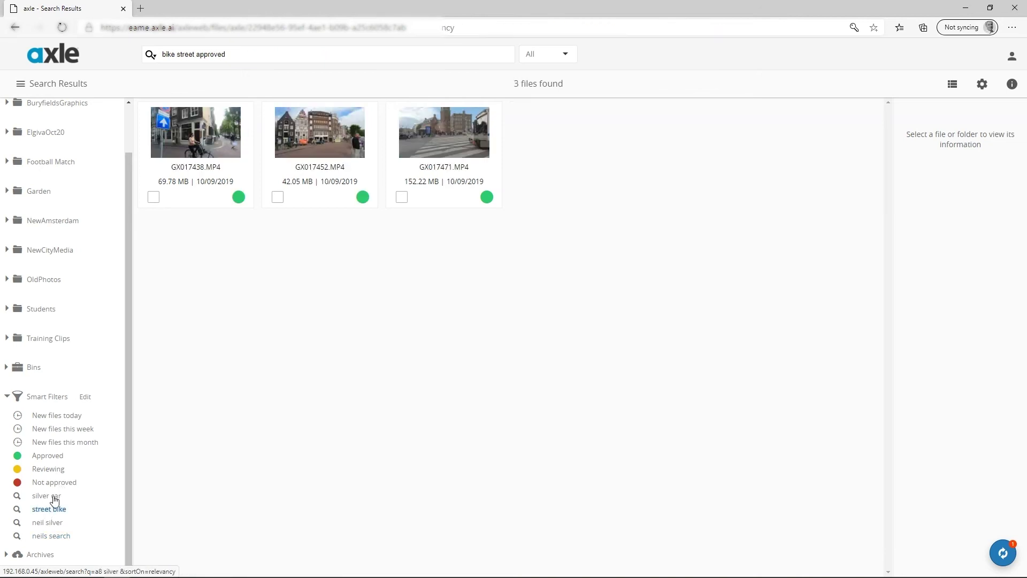
left_click(50, 497)
left_click(53, 523)
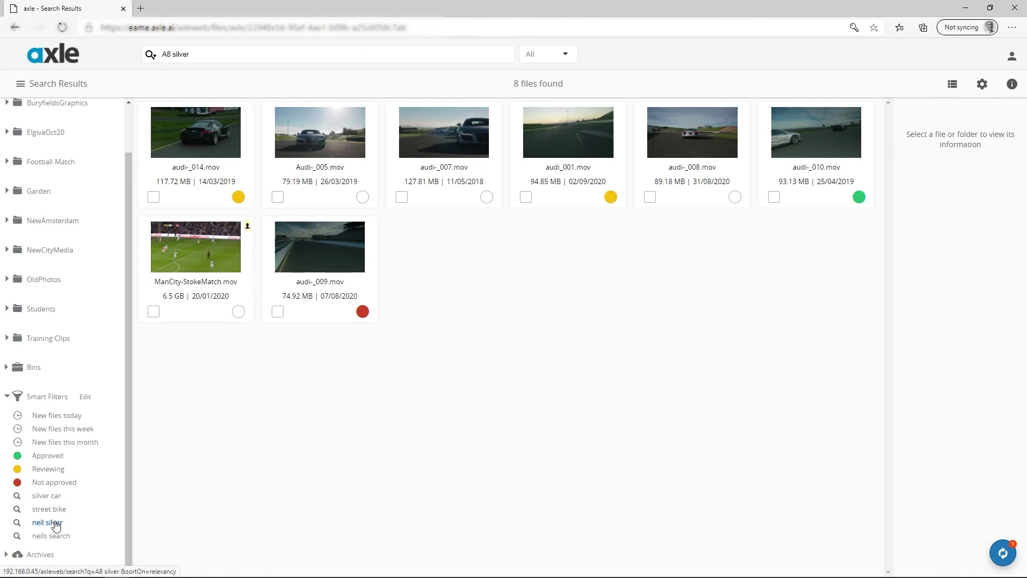
Expand the bins, revisit the Audi Racing catalog, and view the contents of the "ams lunch" and "ams" bins
left_click(33, 423)
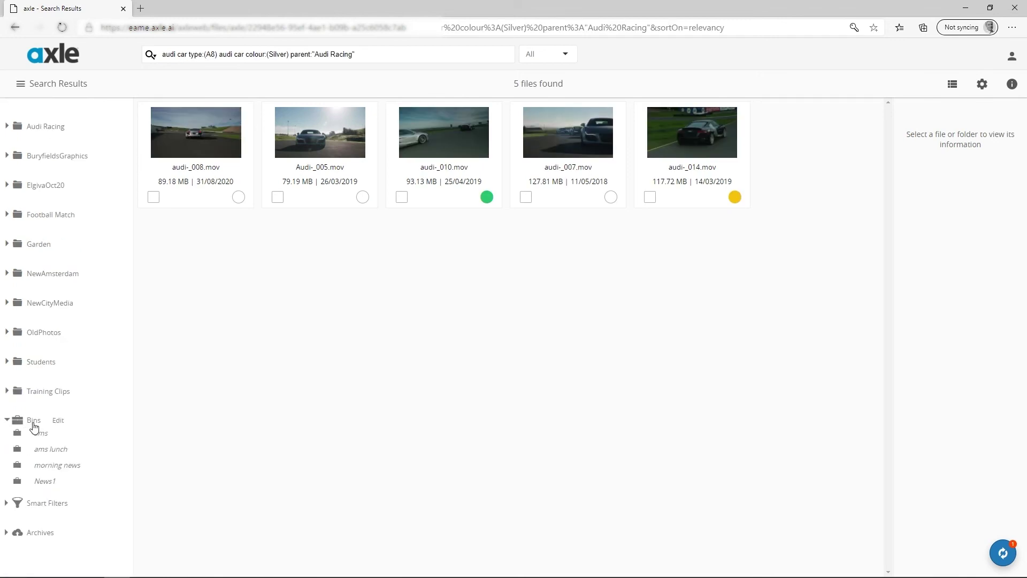
left_click(48, 129)
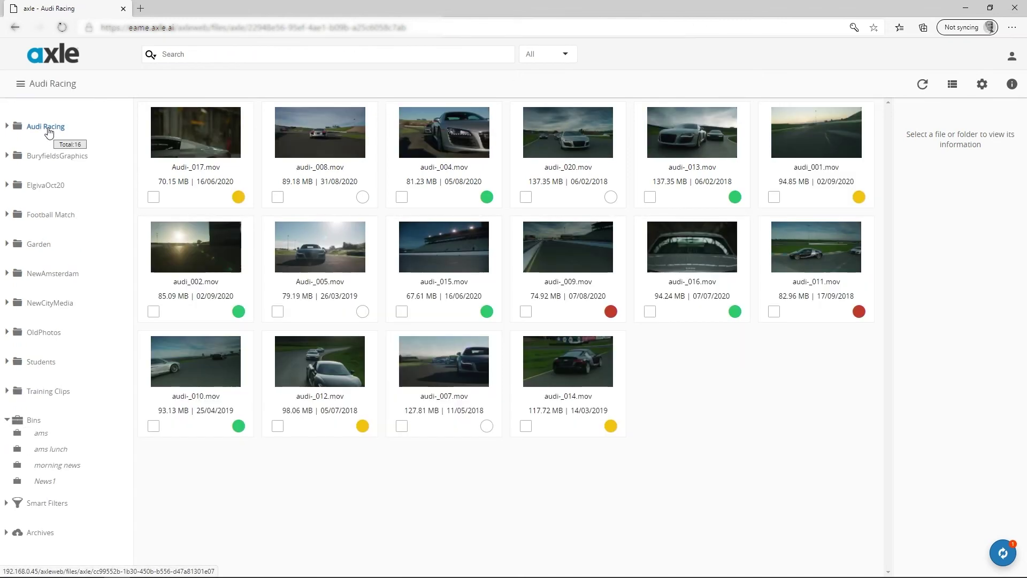
left_click(46, 451)
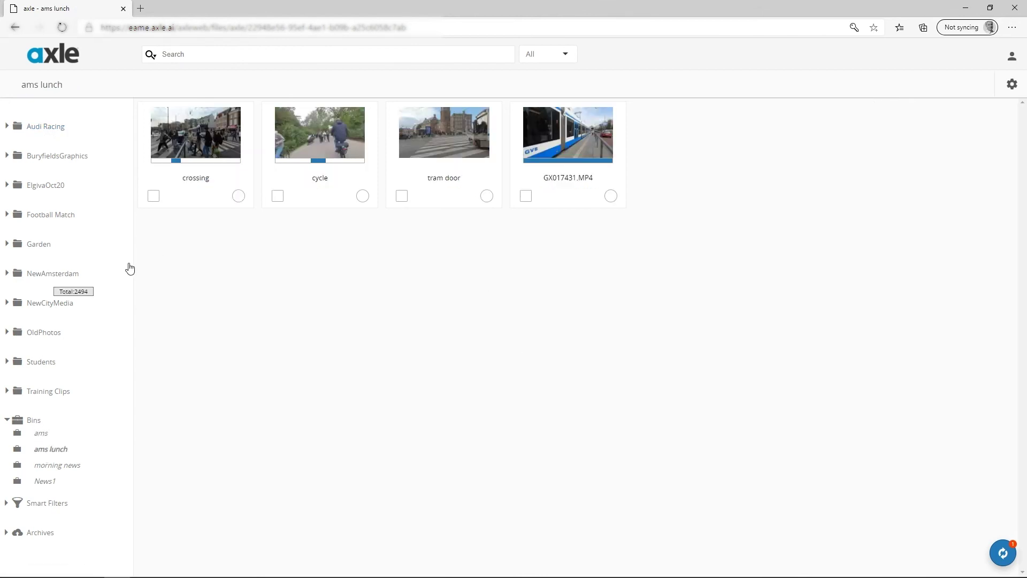
left_click(41, 436)
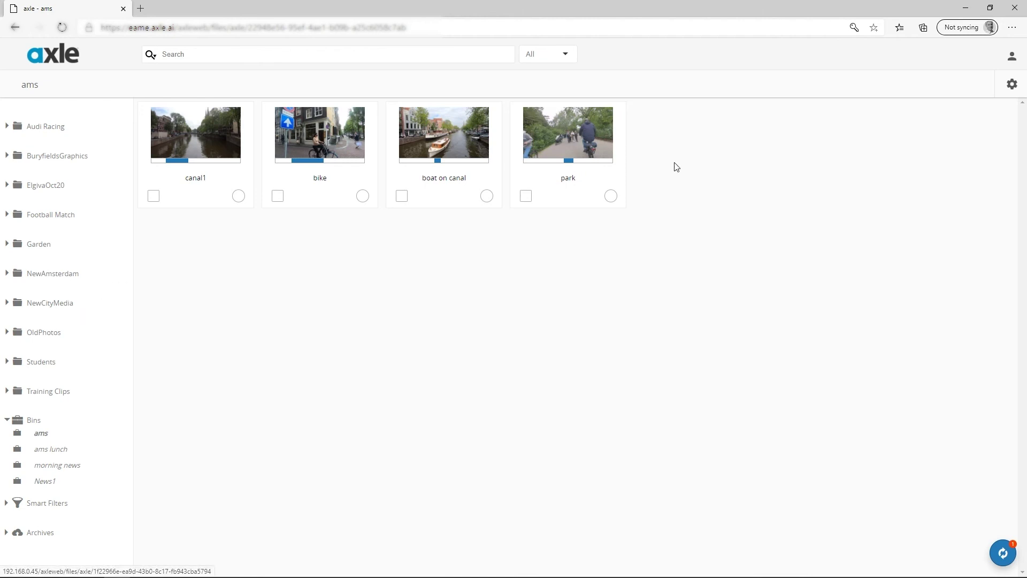
Open clip GX017477.MP4 from the NewAmsterdam catalog and park the playhead at timecode 15:33:22:15
left_click(59, 276)
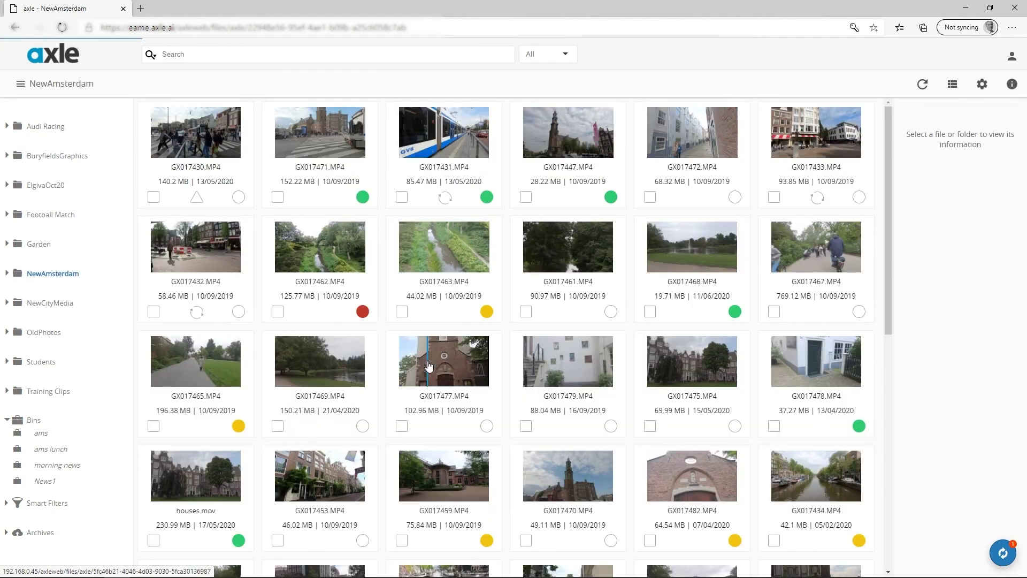
double_click(429, 366)
left_click(392, 368)
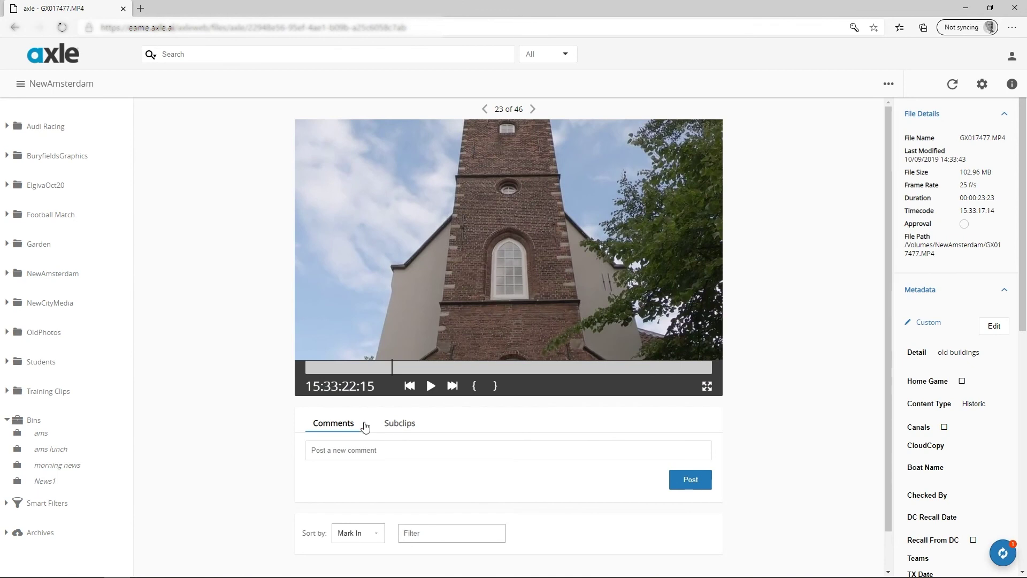
Switch the clip to subclip creation and mark a range from 15:33:22:15 to 15:33:28:00 while playing it
left_click(411, 428)
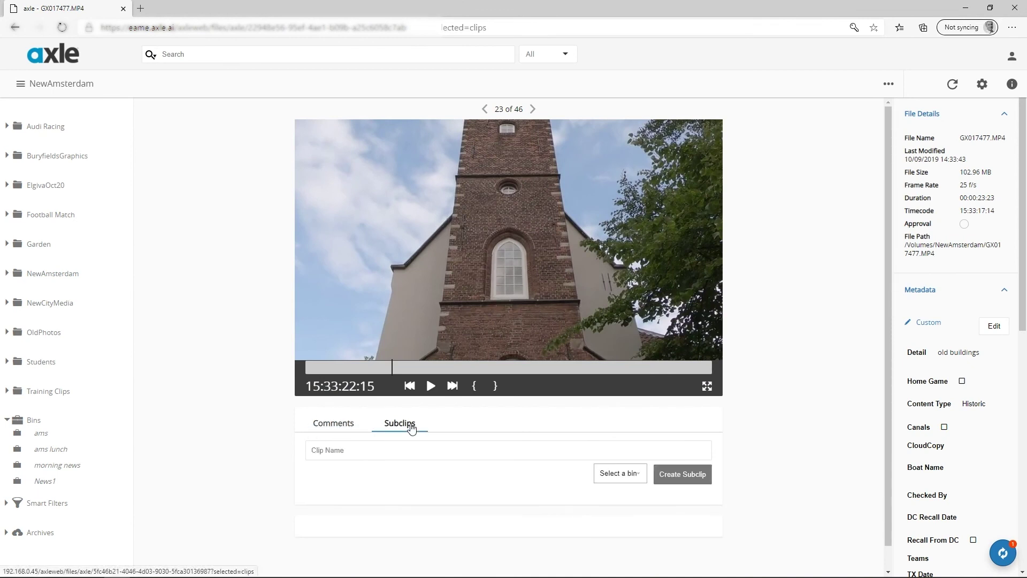
key("space")
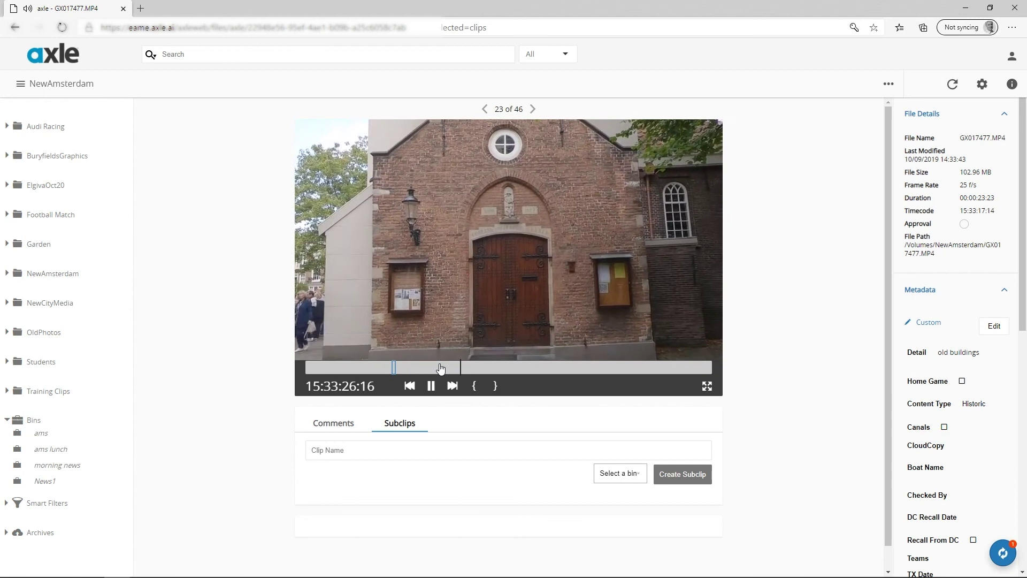
key("space")
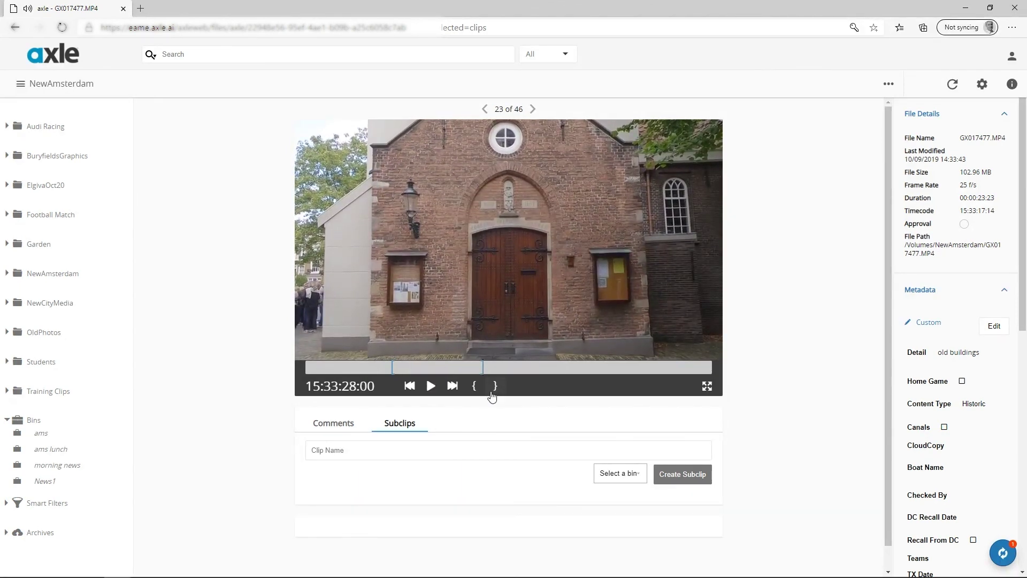
Create a subclip named "tilt down door" from the marked range in the "ams" bin
left_click(429, 445)
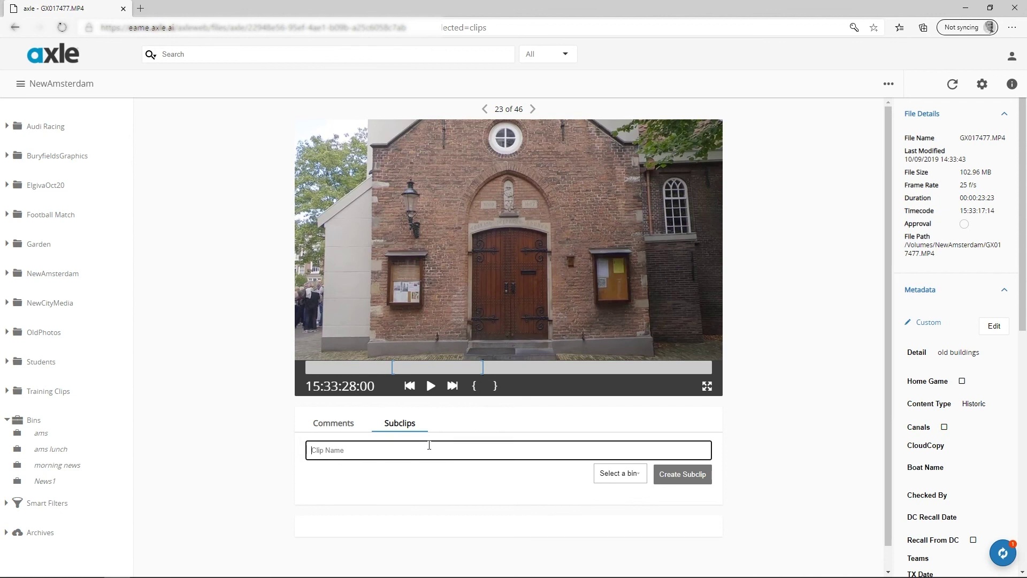
type("tilt down door")
left_click(645, 474)
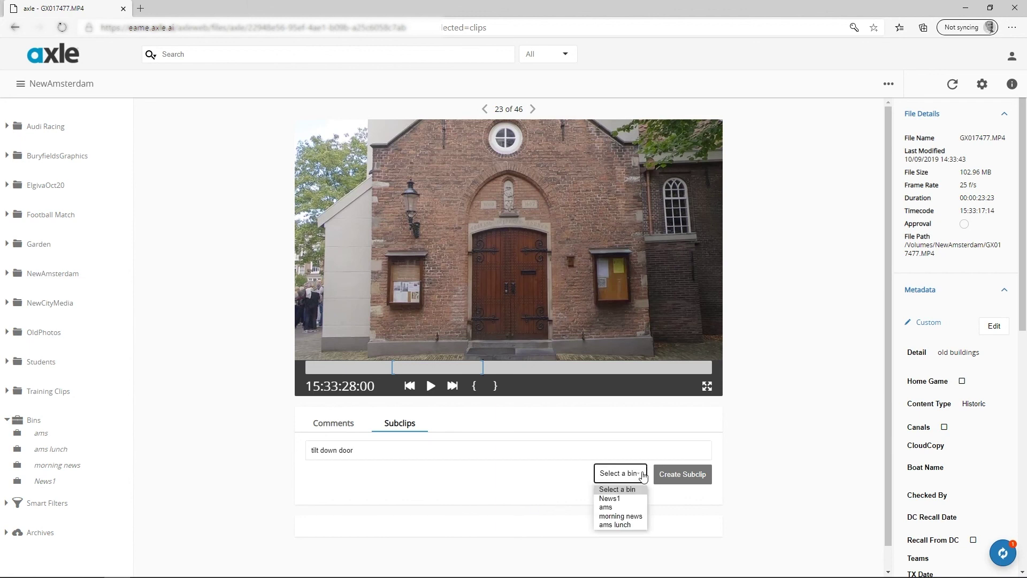
left_click(606, 508)
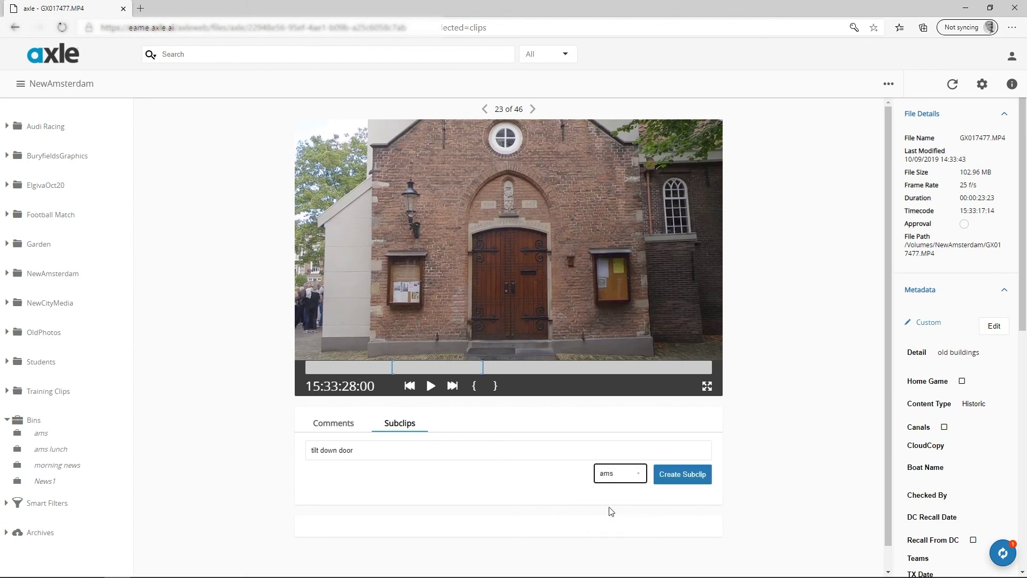
left_click(683, 475)
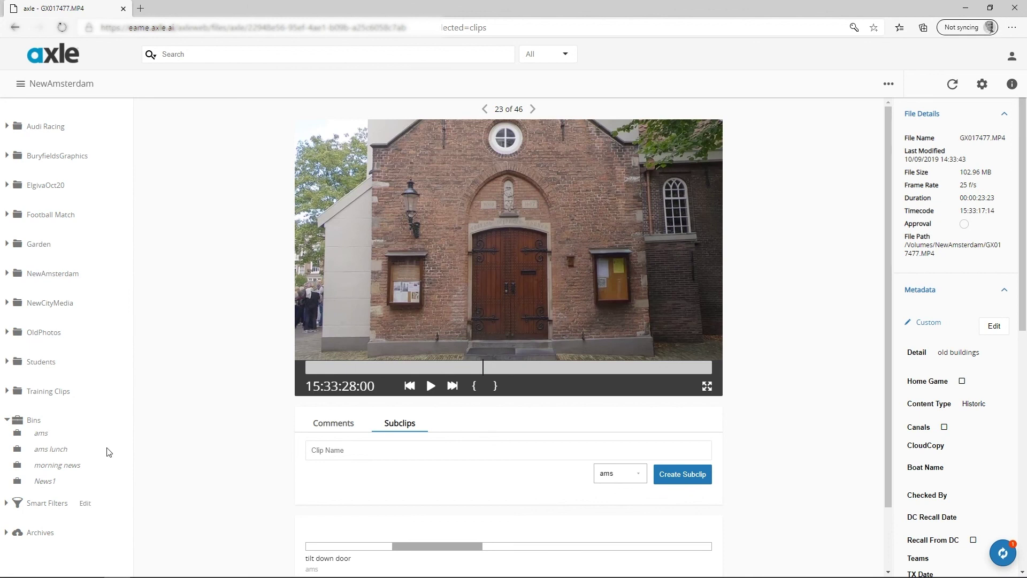
Open the "ams" bin and export its contents as a Premiere XML
left_click(42, 437)
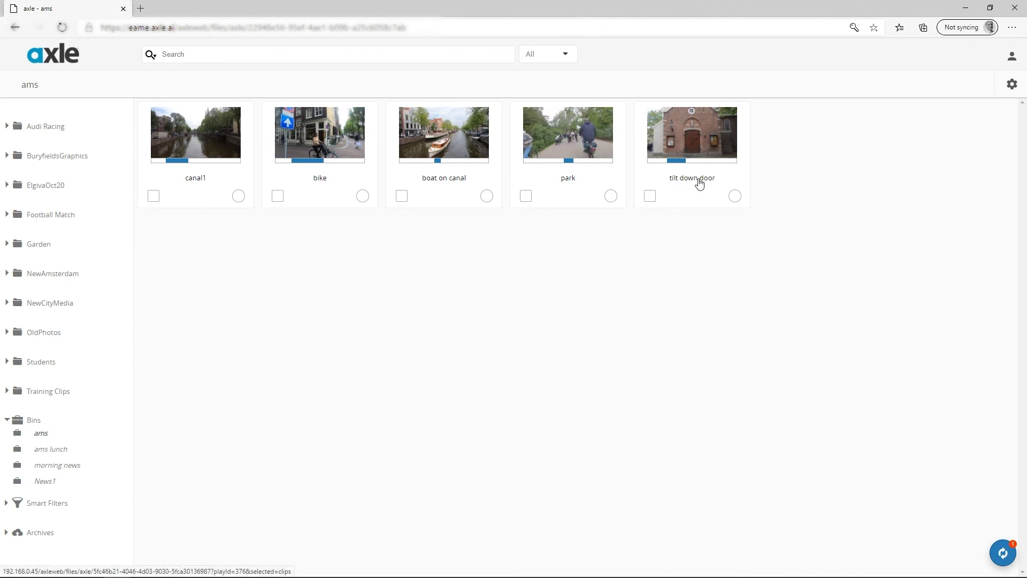
left_click(1011, 88)
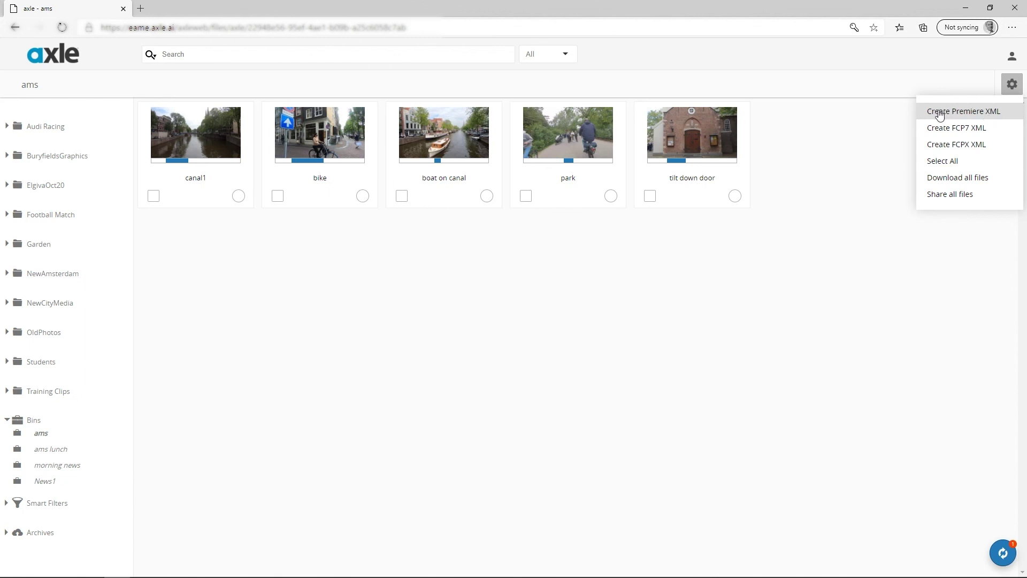
left_click(992, 113)
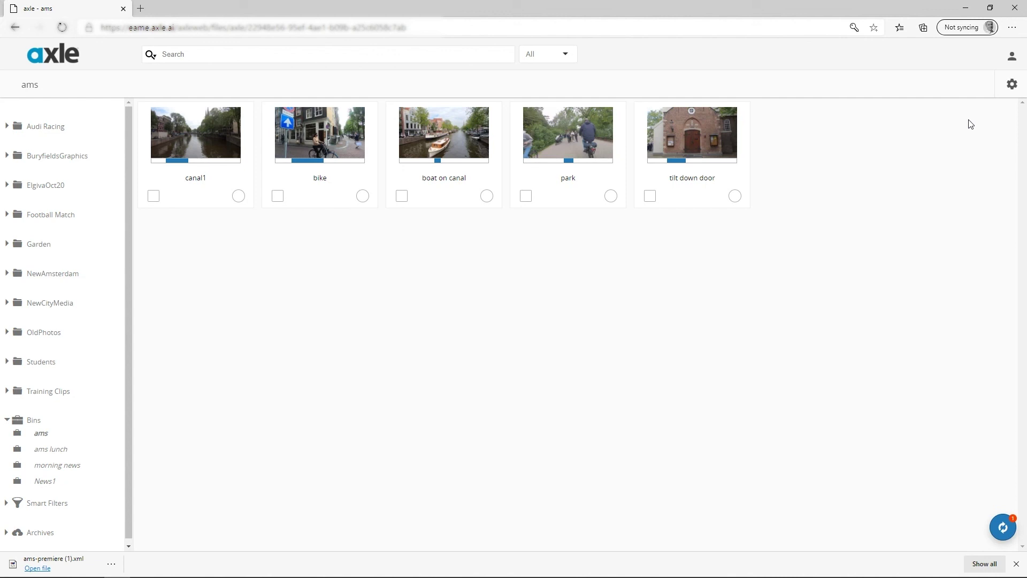
Return to the Audi Racing catalog
left_click(58, 128)
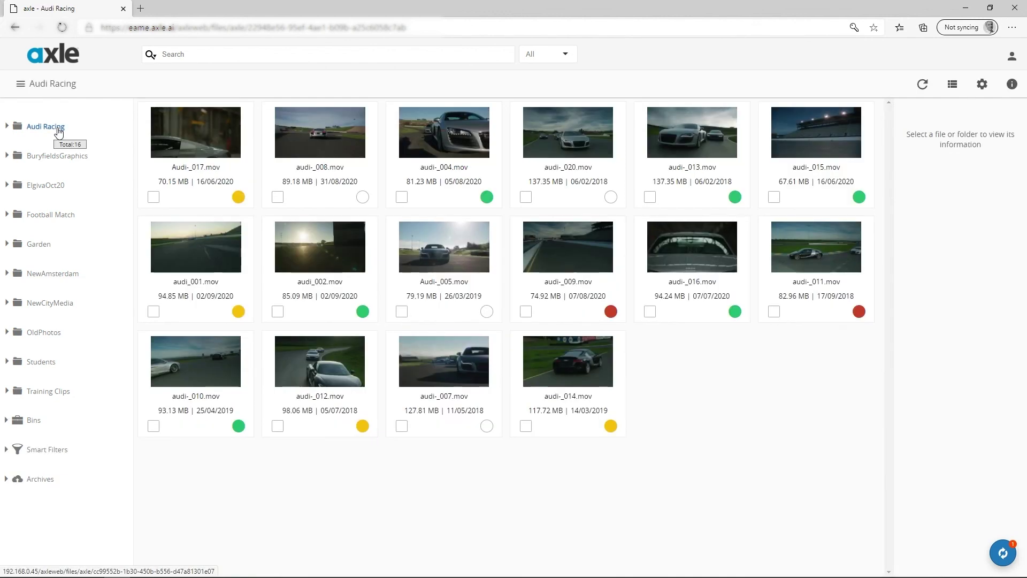